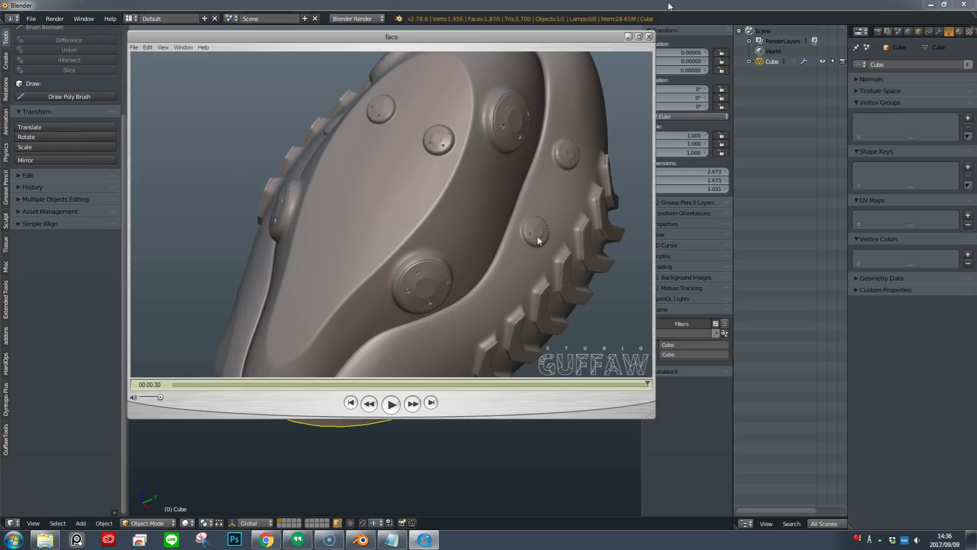
Close the reference video and examine the dome's mesh from an angle and from the front.
{"action": "left_click", "coordinate": [649, 36]}
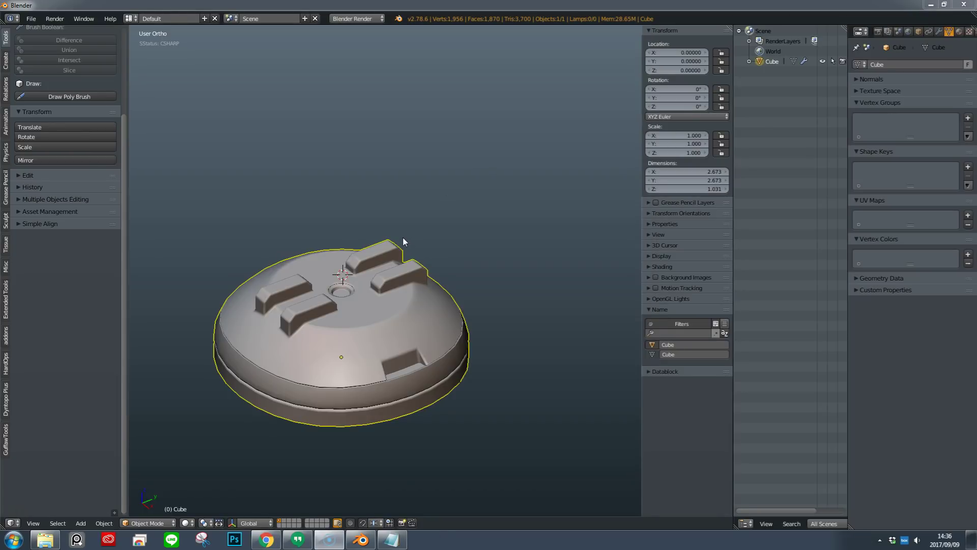
{"action": "middle_click_drag", "start_coordinate": [404, 240], "coordinate": [362, 315]}
{"action": "key", "text": "Tab"}
{"action": "left_click", "coordinate": [517, 325]}
{"action": "middle_click_drag", "start_coordinate": [475, 397], "coordinate": [445, 310]}
{"action": "key", "text": "KP_1"}
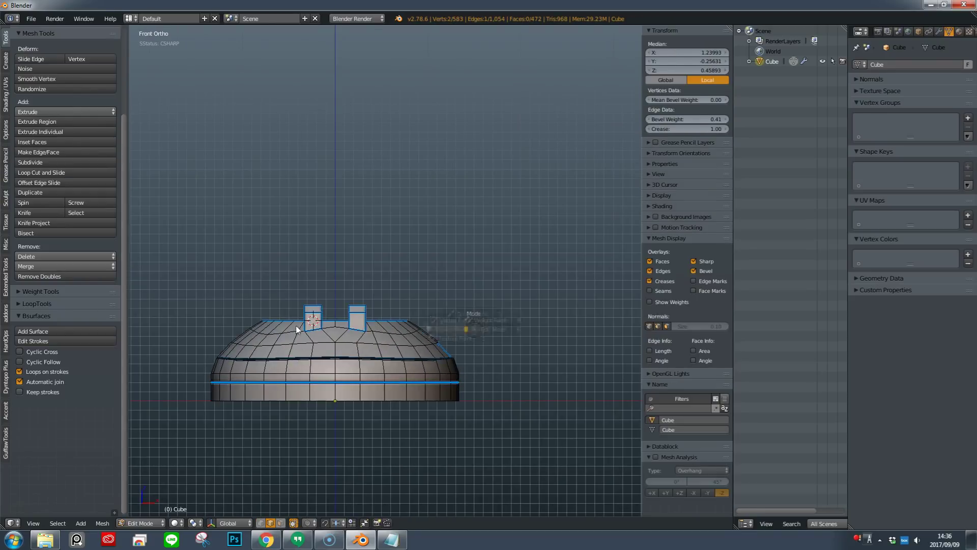
{"action": "key", "text": "Tab"}
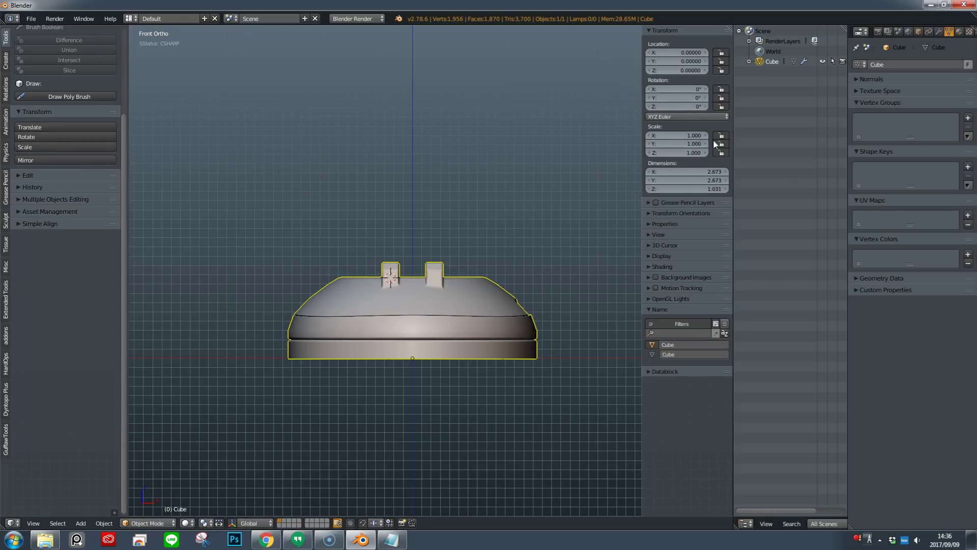
Examine the dome's bottom edge loop against the object origin in front wireframe view, then in solid shading.
{"action": "scroll", "coordinate": [428, 351], "scroll_direction": "up", "scroll_amount": 3}
{"action": "key", "text": "z"}
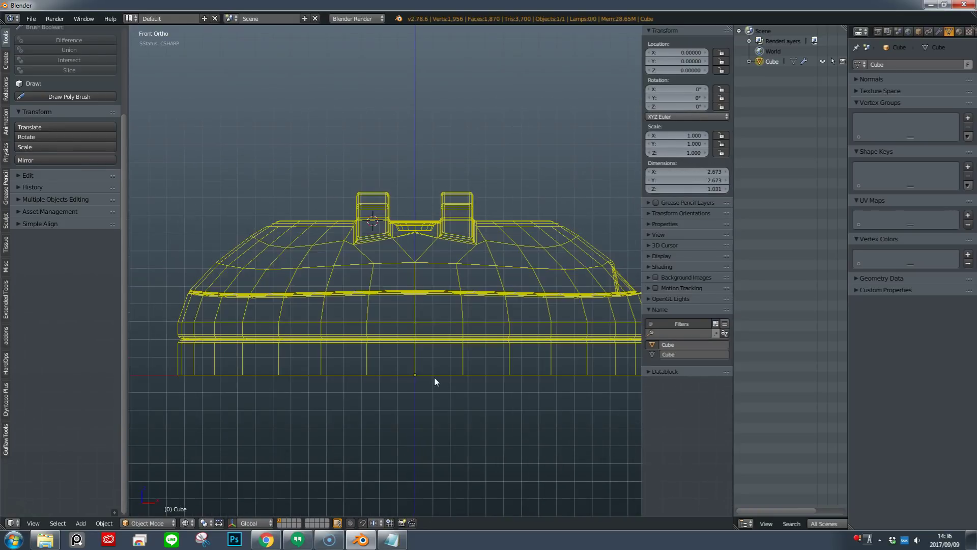
{"action": "key", "text": "Tab"}
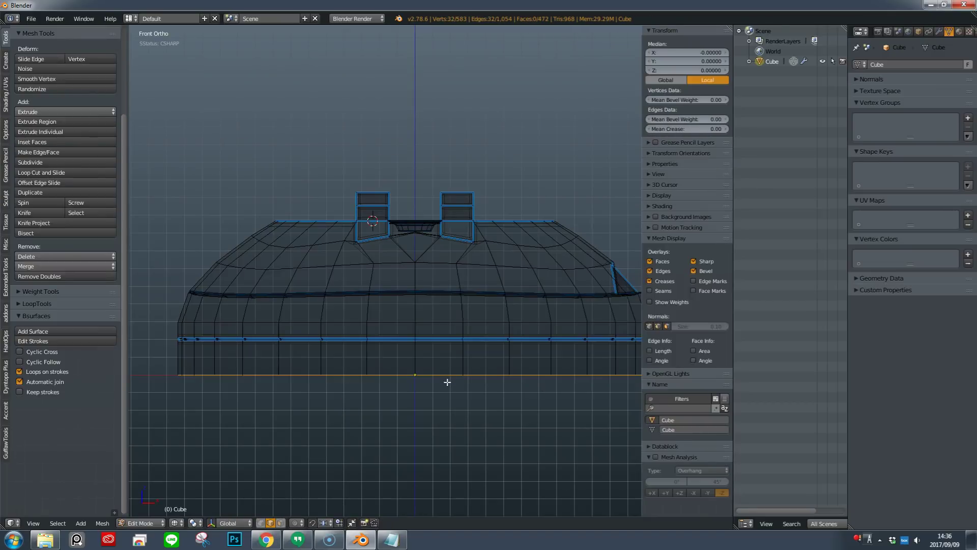
{"action": "middle_click_drag", "start_coordinate": [424, 379], "coordinate": [441, 335], "text": "shift"}
{"action": "key", "text": "KP_1"}
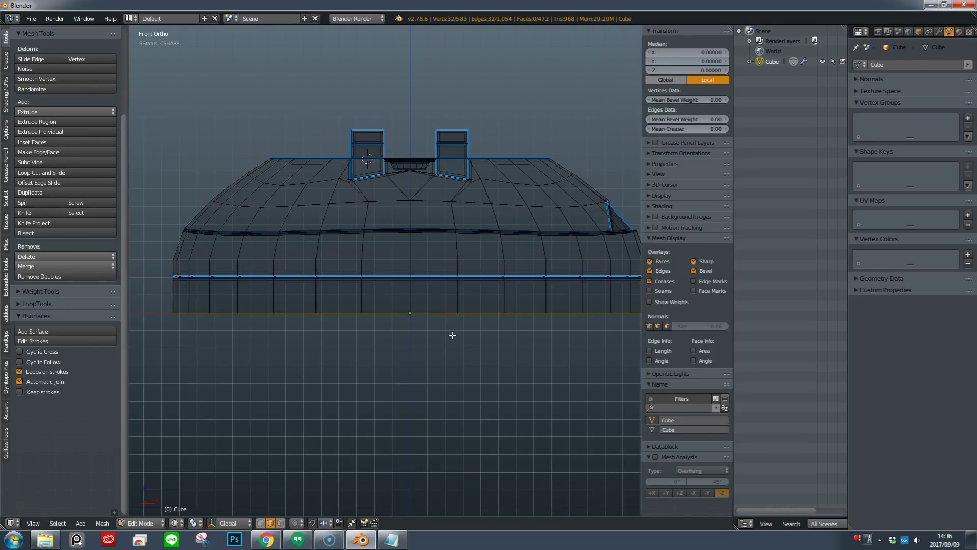
{"action": "scroll", "coordinate": [410, 316], "scroll_direction": "up", "scroll_amount": 8}
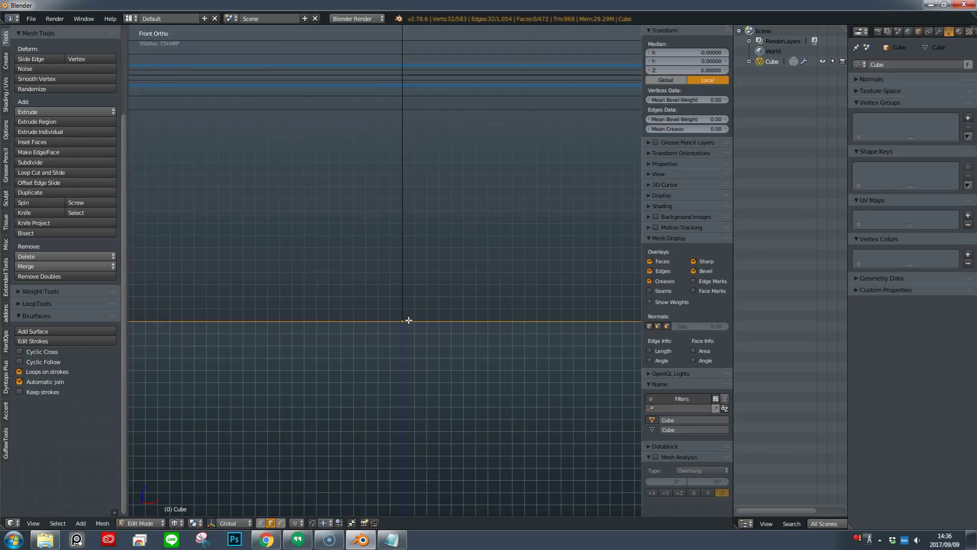
{"action": "scroll", "coordinate": [409, 329], "scroll_direction": "down", "scroll_amount": 6}
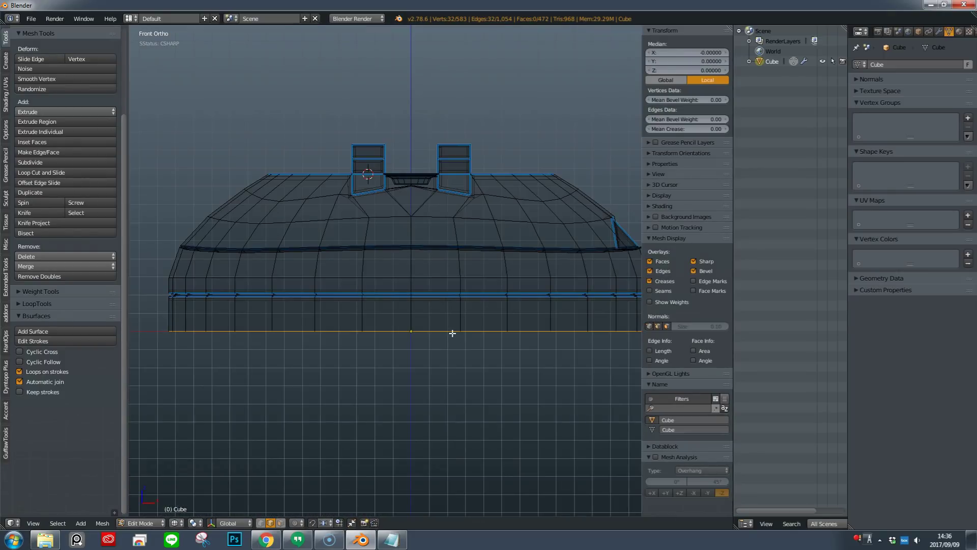
{"action": "key", "text": "Tab"}
{"action": "key", "text": "Tab"}
{"action": "key", "text": "Tab"}
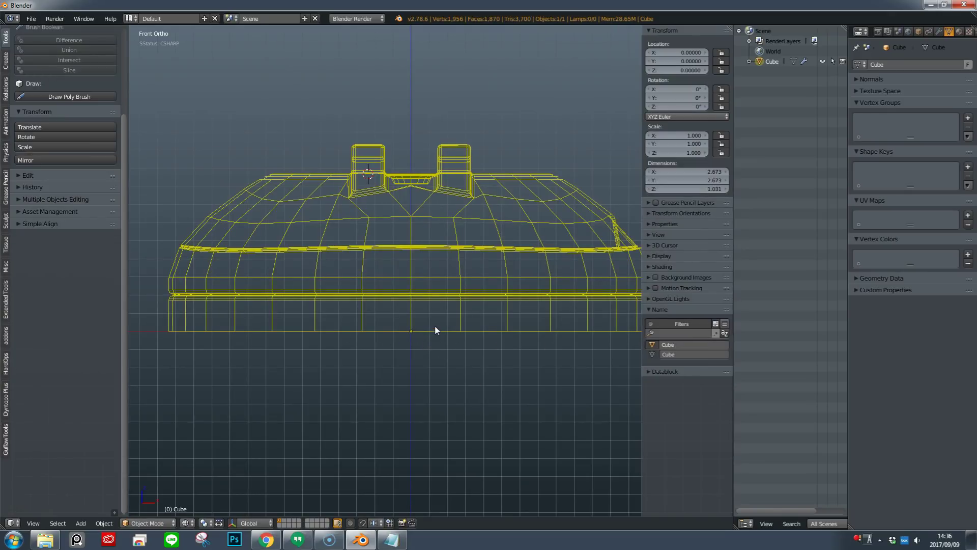
{"action": "key", "text": "z"}
{"action": "scroll", "coordinate": [427, 193], "scroll_direction": "down", "scroll_amount": 3}
{"action": "middle_click_drag", "start_coordinate": [426, 193], "coordinate": [412, 317]}
{"action": "key", "text": "Tab"}
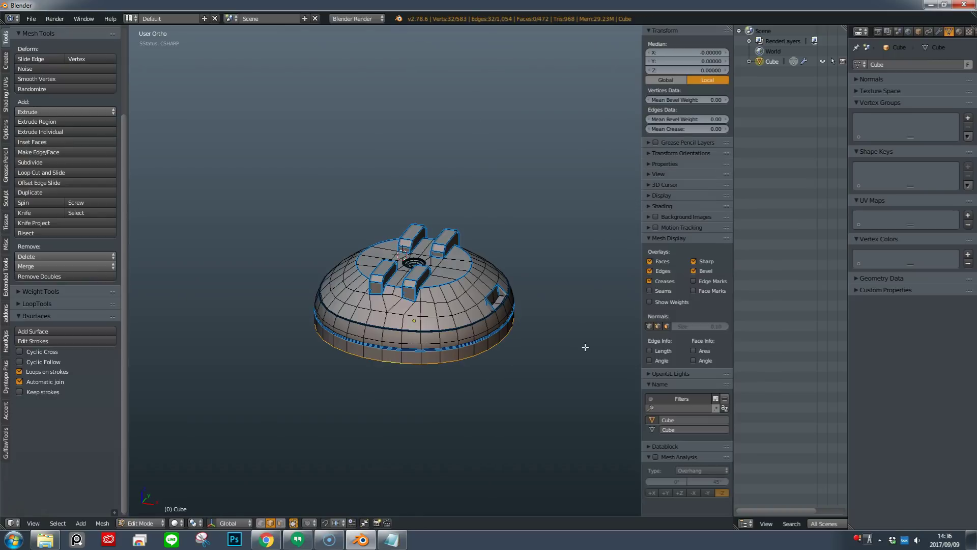
{"action": "scroll", "coordinate": [478, 394], "scroll_direction": "up", "scroll_amount": 3}
{"action": "key", "text": "Tab"}
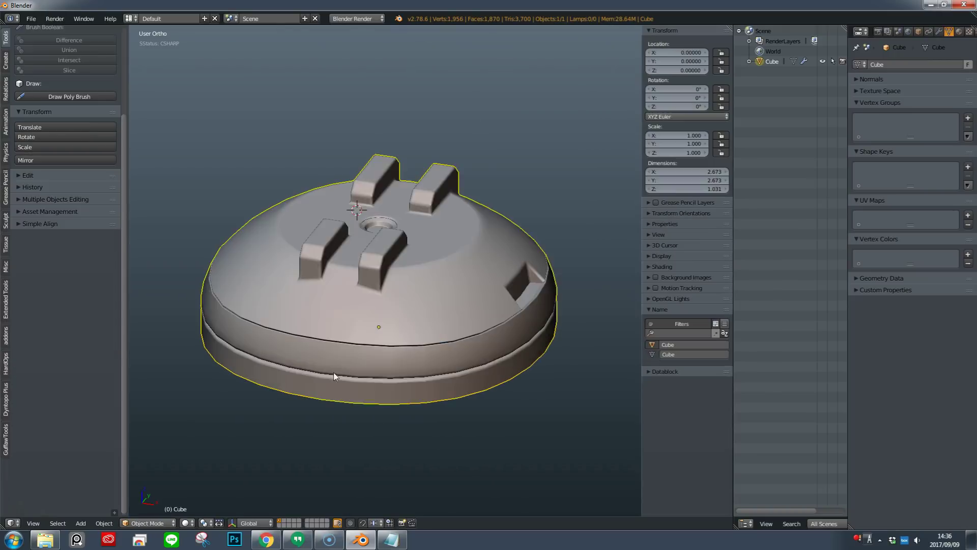
Add a monkey mesh beside the dome, enlarge it in Edit Mode and give it a level 3 subdivision surface.
{"action": "scroll", "coordinate": [499, 257], "scroll_direction": "down", "scroll_amount": 8}
{"action": "middle_click_drag", "start_coordinate": [500, 257], "coordinate": [373, 269], "text": "shift"}
{"action": "key", "text": "shift+a"}
{"action": "mouse_move", "coordinate": [372, 267]}
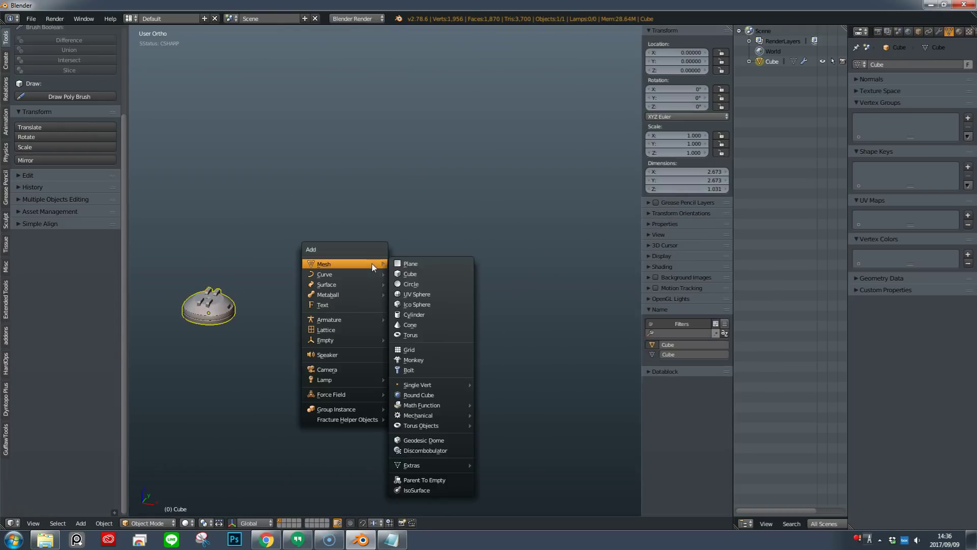
{"action": "left_click", "coordinate": [414, 359]}
{"action": "key", "text": "Tab"}
{"action": "key", "text": "s"}
{"action": "left_click", "coordinate": [559, 272]}
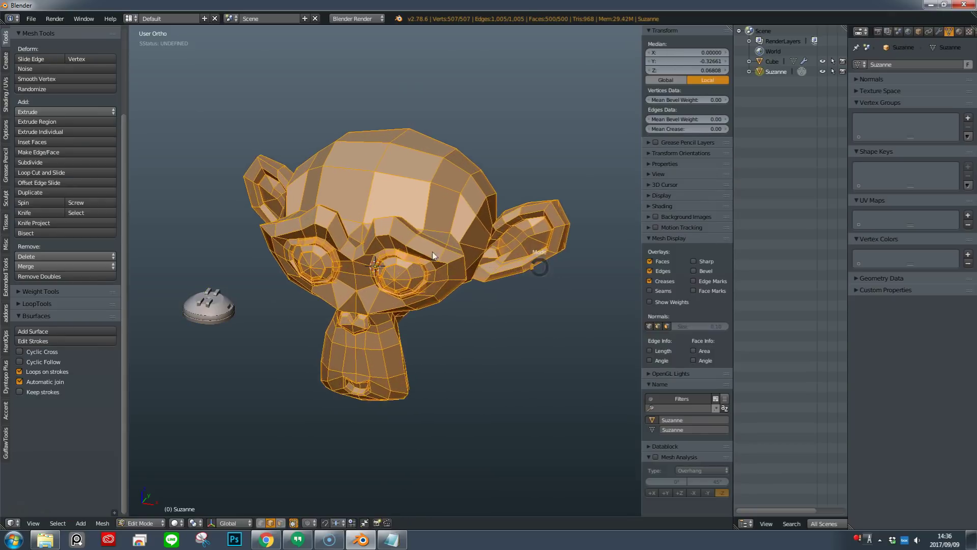
{"action": "key", "text": "Tab"}
{"action": "key", "text": "ctrl+3"}
With the dome selected, enable snapping to faces with the Closest target and rotation aligned to the surface.
{"action": "right_click", "coordinate": [228, 306]}
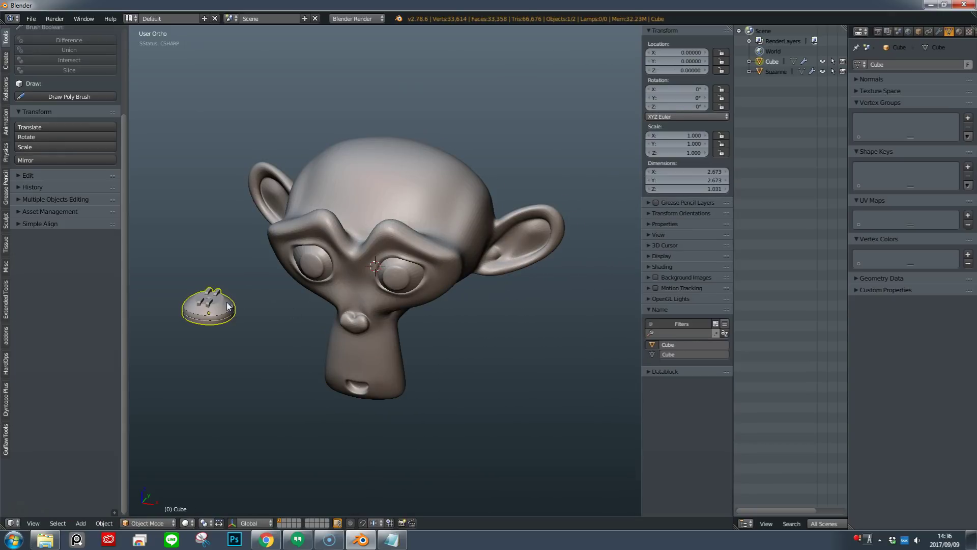
{"action": "key", "text": "g"}
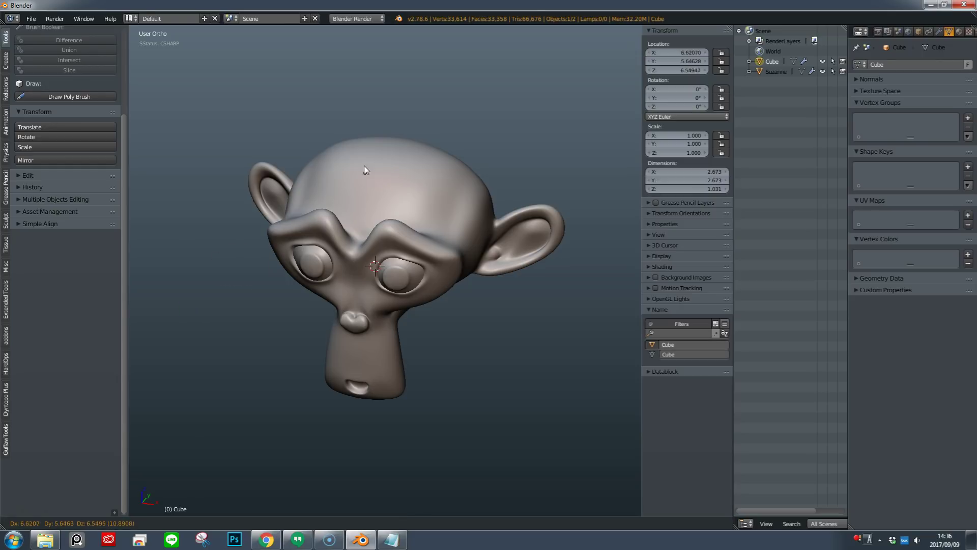
{"action": "key", "text": "Escape"}
{"action": "left_click", "coordinate": [365, 522]}
{"action": "left_click", "coordinate": [381, 510]}
{"action": "left_click", "coordinate": [374, 523]}
{"action": "left_click", "coordinate": [398, 479]}
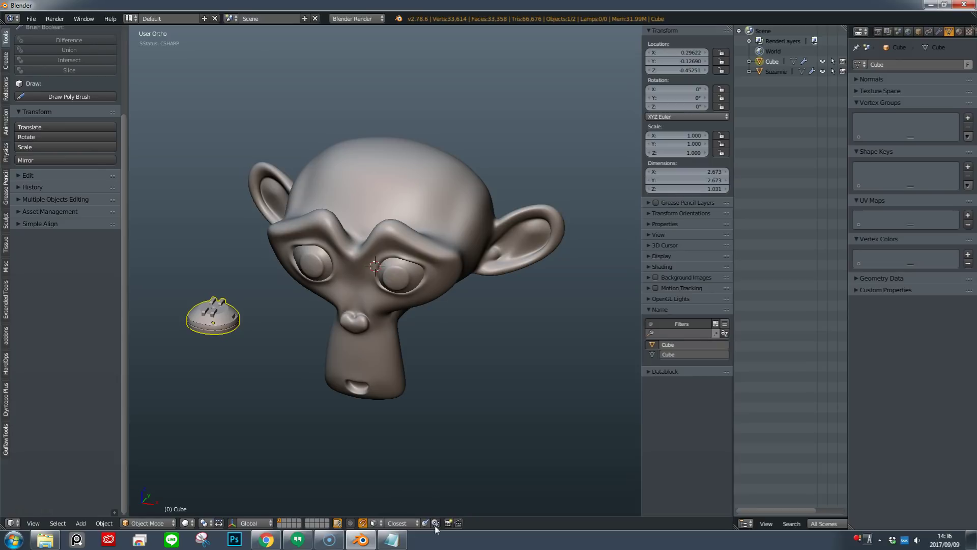
{"action": "left_click", "coordinate": [437, 524]}
Move the dome onto the monkey's head and slide it across the surface with snapping.
{"action": "key", "text": "g"}
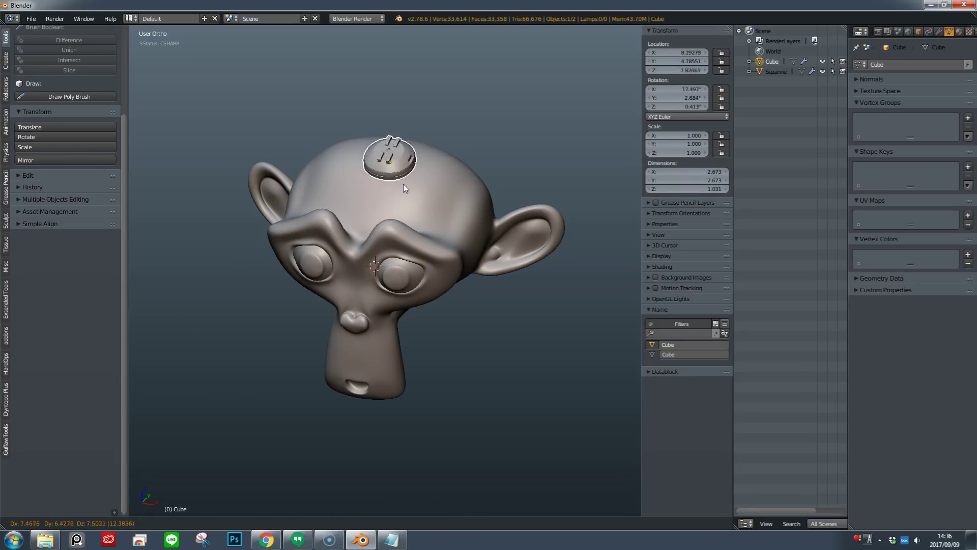
{"action": "left_click", "coordinate": [385, 204]}
{"action": "scroll", "coordinate": [374, 228], "scroll_direction": "up", "scroll_amount": 4}
{"action": "middle_click_drag", "start_coordinate": [386, 203], "coordinate": [390, 183]}
{"action": "key", "text": "a"}
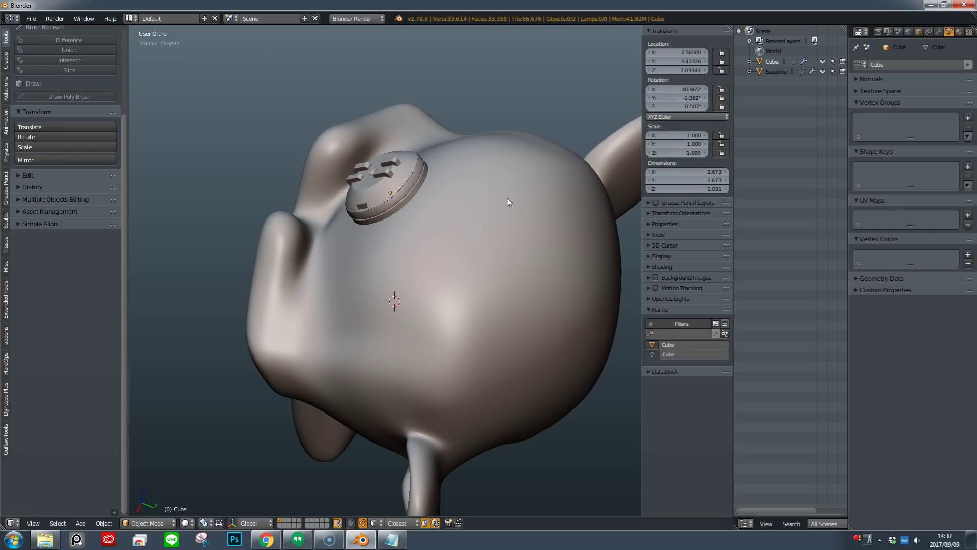
{"action": "right_click", "coordinate": [388, 189]}
{"action": "key", "text": "g"}
{"action": "left_click", "coordinate": [400, 257]}
{"action": "middle_click_drag", "start_coordinate": [399, 256], "coordinate": [526, 230]}
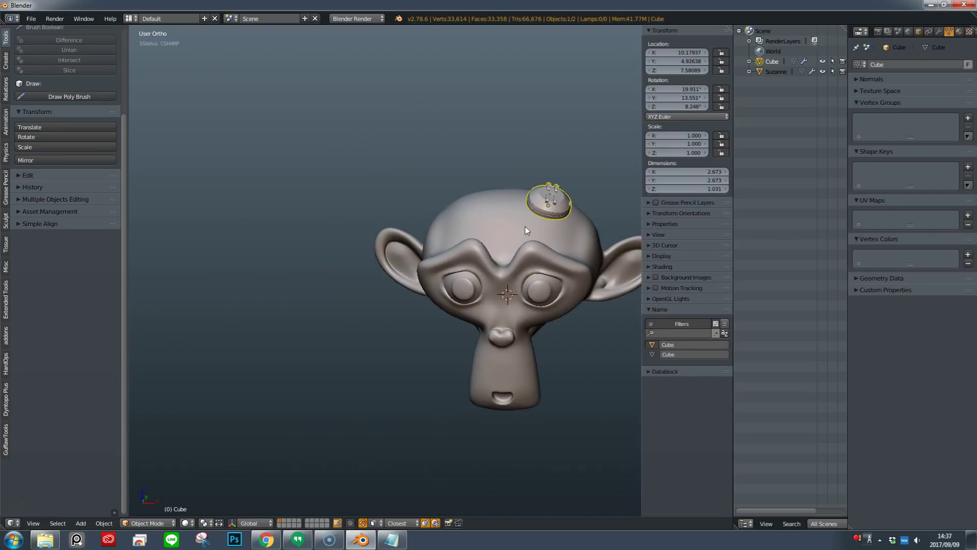
Reset the dome's location and rotation to 0 on all axes.
{"action": "key", "text": "KP_1"}
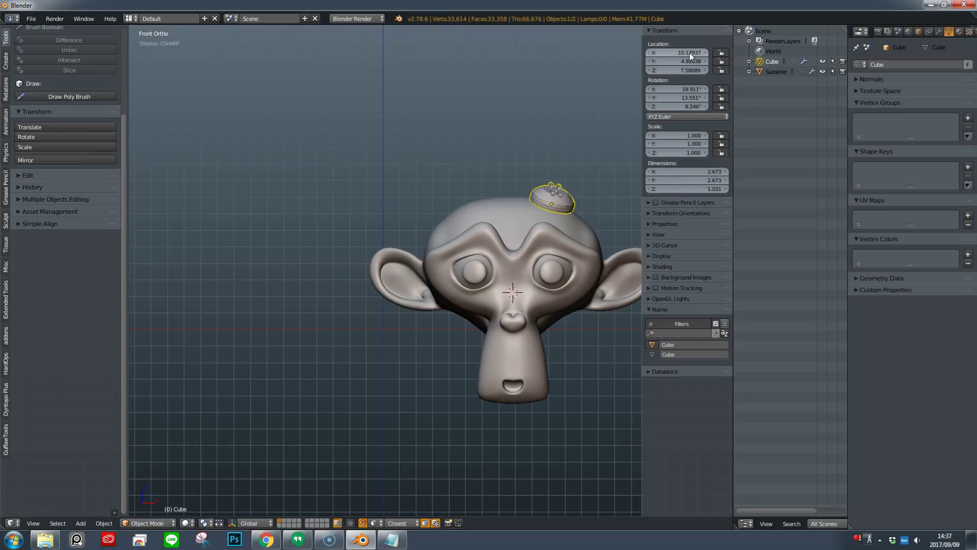
{"action": "key", "text": "ctrl+a"}
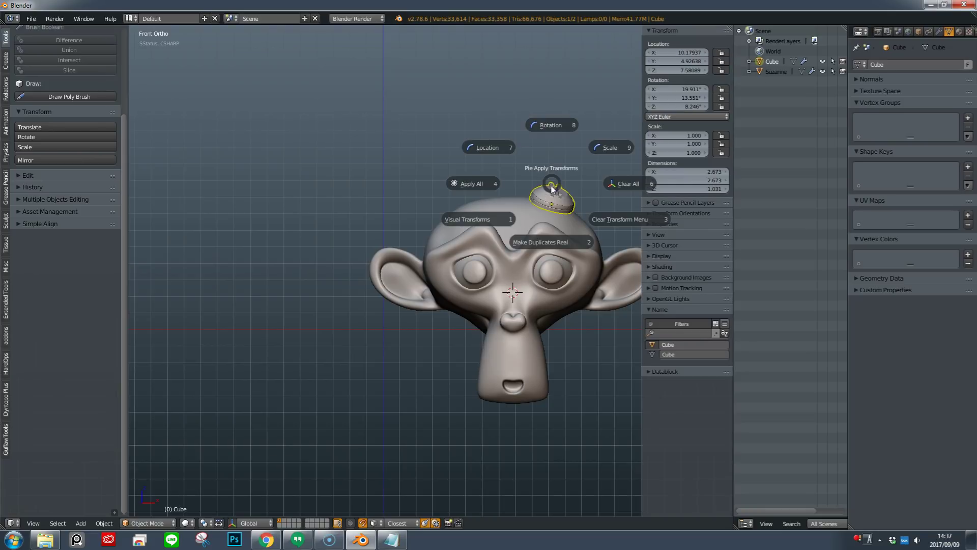
{"action": "key", "text": "Escape"}
{"action": "left_click_drag", "start_coordinate": [685, 51], "coordinate": [685, 105]}
{"action": "type", "text": "0"}
{"action": "key", "text": "Return"}
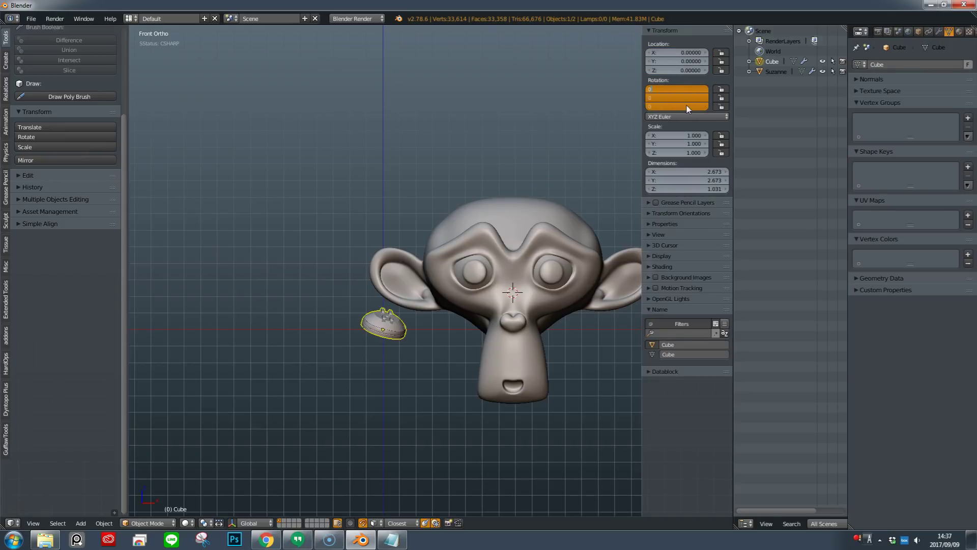
{"action": "key", "text": "Return"}
Move the monkey head farther from the dome along the X axis.
{"action": "right_click", "coordinate": [528, 246]}
{"action": "middle_click_drag", "start_coordinate": [528, 245], "coordinate": [326, 262], "text": "shift"}
{"action": "key", "text": "g"}
{"action": "key", "text": "x"}
{"action": "left_click", "coordinate": [498, 284]}
Select the dome and open its mesh for editing with the bottom edge loop in view.
{"action": "middle_click_drag", "start_coordinate": [249, 319], "coordinate": [330, 319], "text": "shift"}
{"action": "middle_click_drag", "start_coordinate": [330, 318], "coordinate": [332, 433]}
{"action": "middle_click_drag", "start_coordinate": [332, 432], "coordinate": [413, 330], "text": "shift"}
{"action": "key", "text": "KP_7"}
{"action": "right_click", "coordinate": [360, 376]}
{"action": "middle_click_drag", "start_coordinate": [362, 383], "coordinate": [369, 310], "text": "shift"}
{"action": "middle_click_drag", "start_coordinate": [370, 348], "coordinate": [359, 389]}
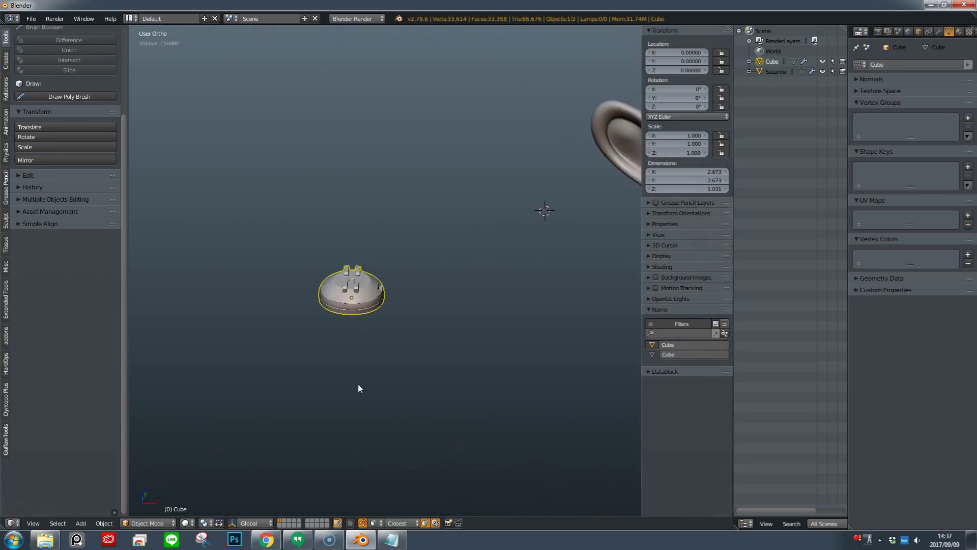
{"action": "scroll", "coordinate": [351, 379], "scroll_direction": "up", "scroll_amount": 5}
{"action": "key", "text": "Tab"}
{"action": "scroll", "coordinate": [420, 432], "scroll_direction": "up", "scroll_amount": 5}
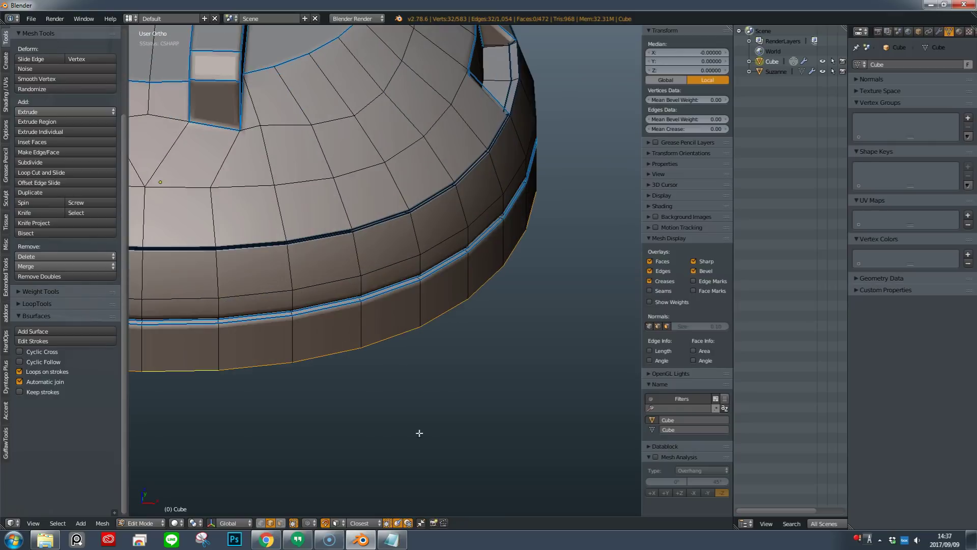
Try to extrude the dome's bottom edge loop and scale it outward by about 1.07.
{"action": "middle_click_drag", "start_coordinate": [494, 280], "coordinate": [547, 290], "text": "shift"}
{"action": "scroll", "coordinate": [548, 291], "scroll_direction": "down", "scroll_amount": 3}
{"action": "key", "text": "e"}
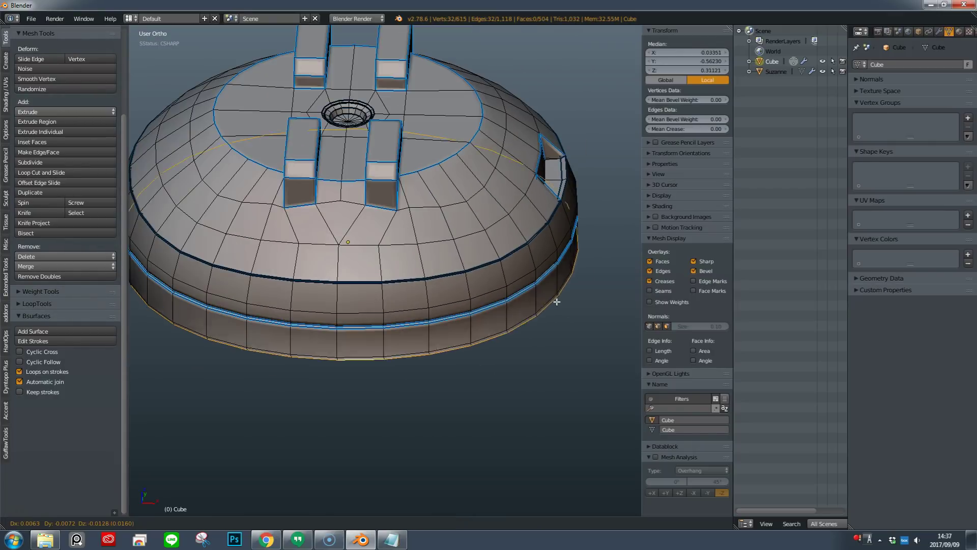
{"action": "key", "text": "s"}
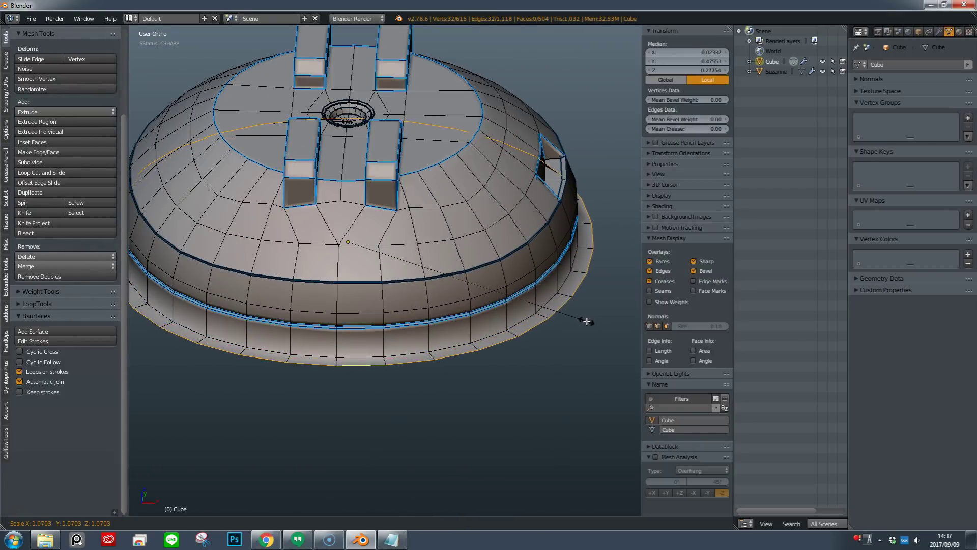
{"action": "left_click", "coordinate": [586, 321]}
{"action": "key", "text": "ctrl+z"}
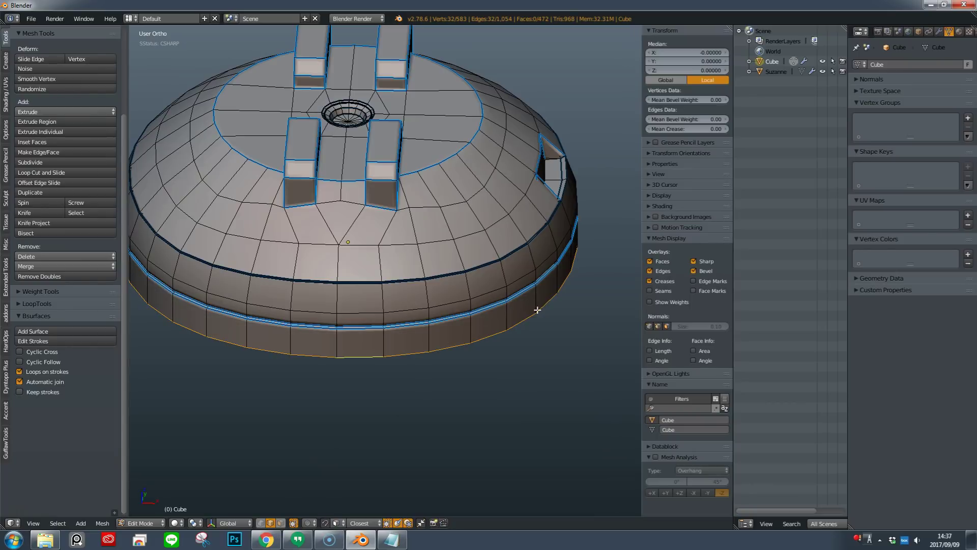
Extrude the dome's bottom edge loop in place and scale it outward by about 1.07 to form a flange.
{"action": "key", "text": "g"}
{"action": "key", "text": "s"}
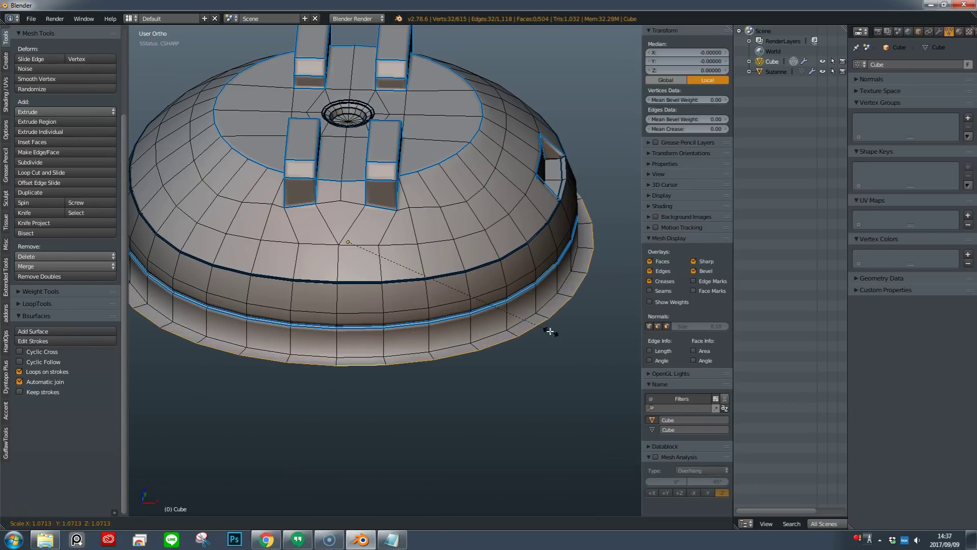
{"action": "left_click", "coordinate": [547, 327]}
{"action": "middle_click_drag", "start_coordinate": [547, 327], "coordinate": [291, 306]}
{"action": "middle_click_drag", "start_coordinate": [464, 300], "coordinate": [545, 320], "text": "shift"}
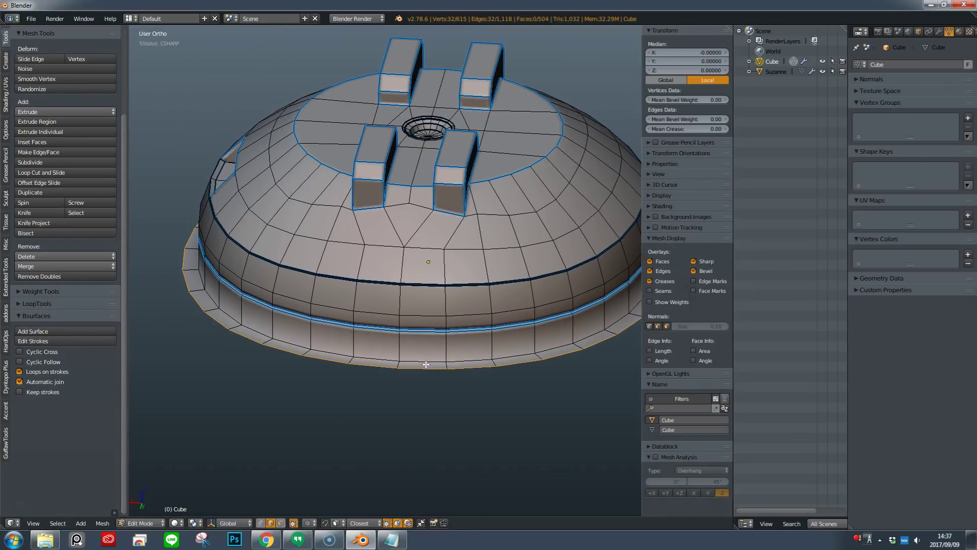
Bevel the edge loop where the dome's wall meets the flange, with an amount of about 0.031 and 4 segments.
{"action": "middle_click_drag", "start_coordinate": [303, 331], "coordinate": [532, 332]}
{"action": "scroll", "coordinate": [453, 356], "scroll_direction": "up", "scroll_amount": 4}
{"action": "right_click", "coordinate": [429, 351], "text": "alt"}
{"action": "scroll", "coordinate": [428, 331], "scroll_direction": "up", "scroll_amount": 2}
{"action": "key", "text": "ctrl+b"}
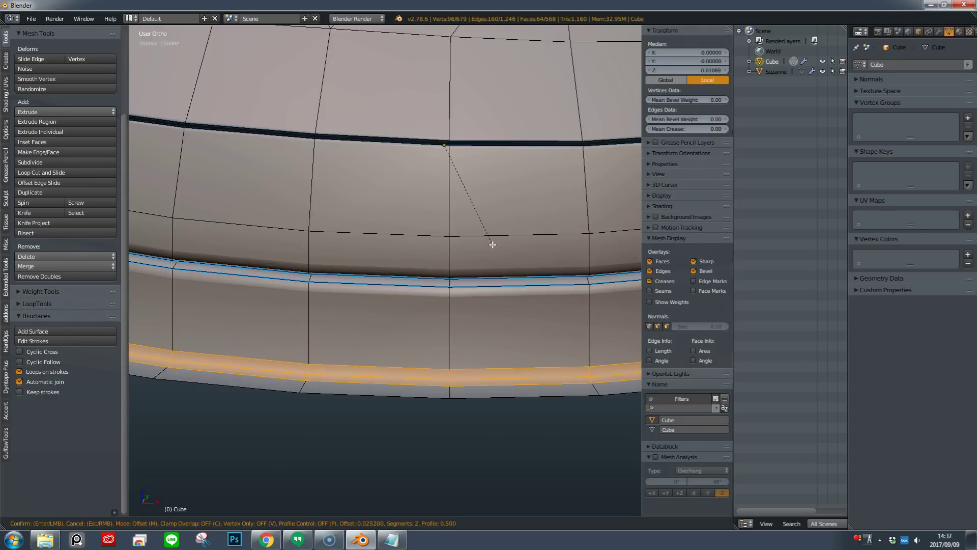
{"action": "left_click", "coordinate": [490, 254]}
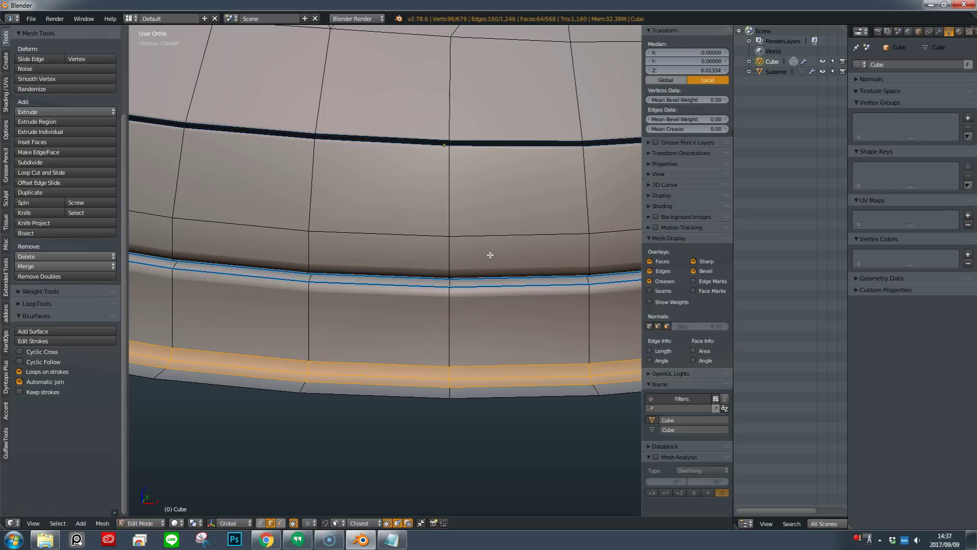
{"action": "key", "text": "F6"}
{"action": "left_click", "coordinate": [573, 392]}
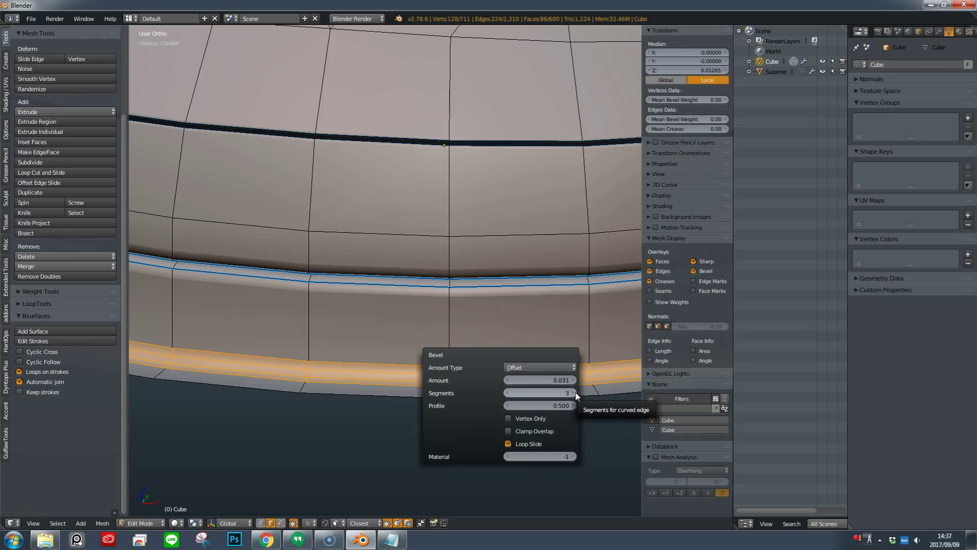
{"action": "key", "text": "a"}
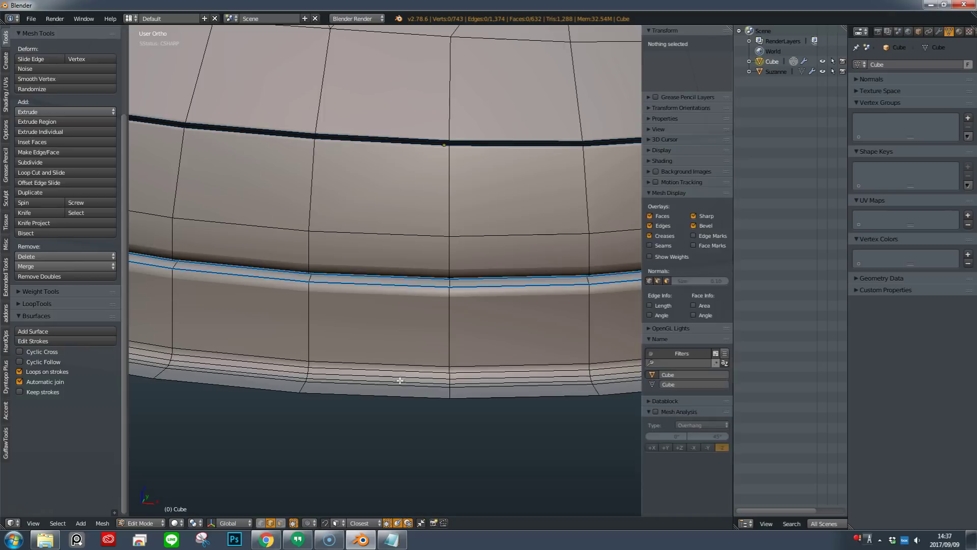
Select the flange's outermost edge loop and assign it to a new vertex group.
{"action": "scroll", "coordinate": [399, 379], "scroll_direction": "down", "scroll_amount": 8}
{"action": "scroll", "coordinate": [436, 375], "scroll_direction": "up", "scroll_amount": 3}
{"action": "right_click", "coordinate": [438, 342], "text": "alt"}
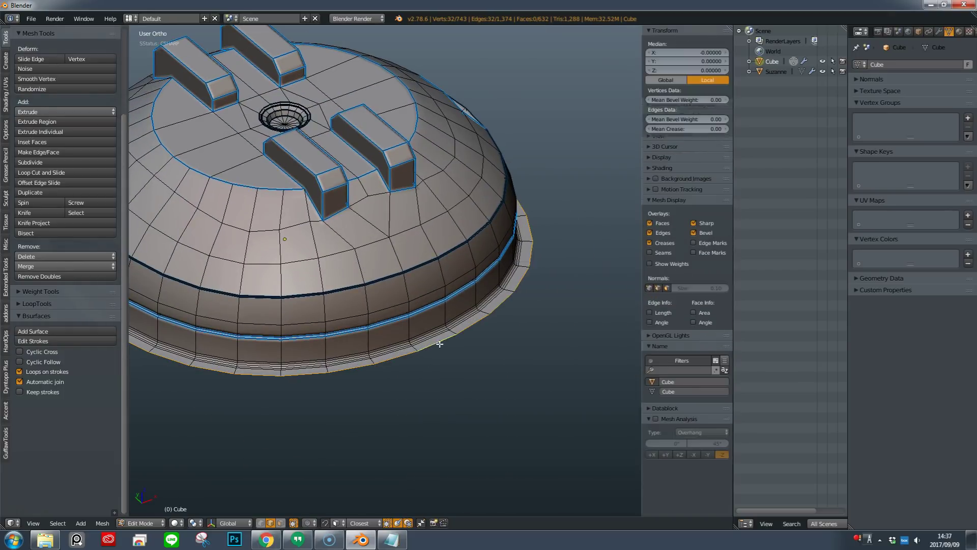
{"action": "middle_click_drag", "start_coordinate": [474, 324], "coordinate": [561, 331], "text": "shift"}
{"action": "middle_click_drag", "start_coordinate": [563, 272], "coordinate": [589, 306], "text": "shift"}
{"action": "middle_click_drag", "start_coordinate": [390, 412], "coordinate": [362, 367], "text": "ctrl"}
{"action": "middle_click_drag", "start_coordinate": [304, 366], "coordinate": [287, 378], "text": "shift"}
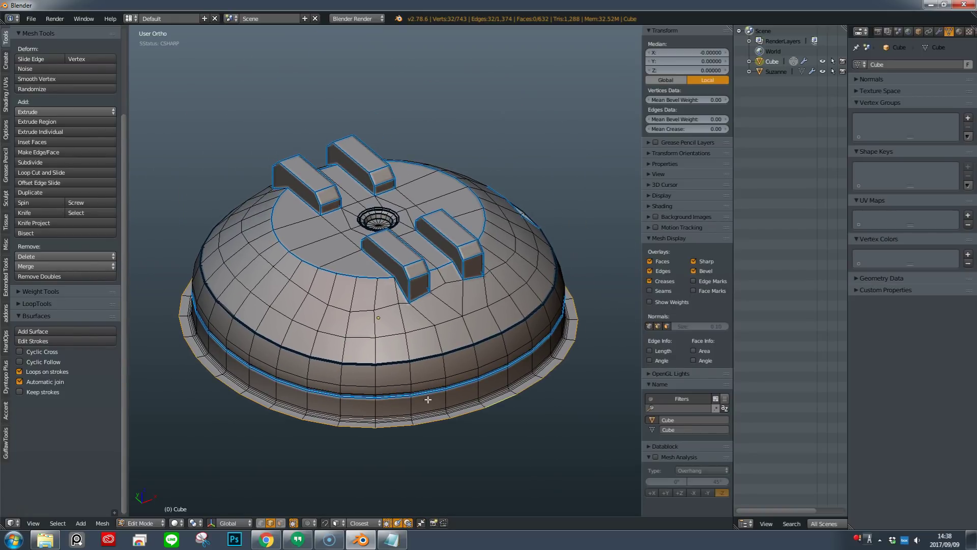
{"action": "scroll", "coordinate": [459, 380], "scroll_direction": "up", "scroll_amount": 2}
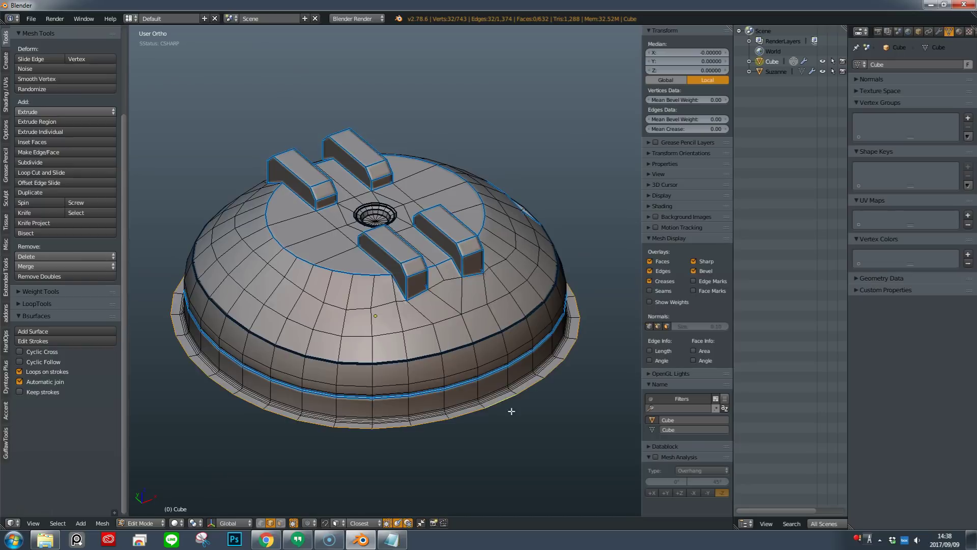
{"action": "key", "text": "ctrl+g"}
{"action": "left_click", "coordinate": [532, 298]}
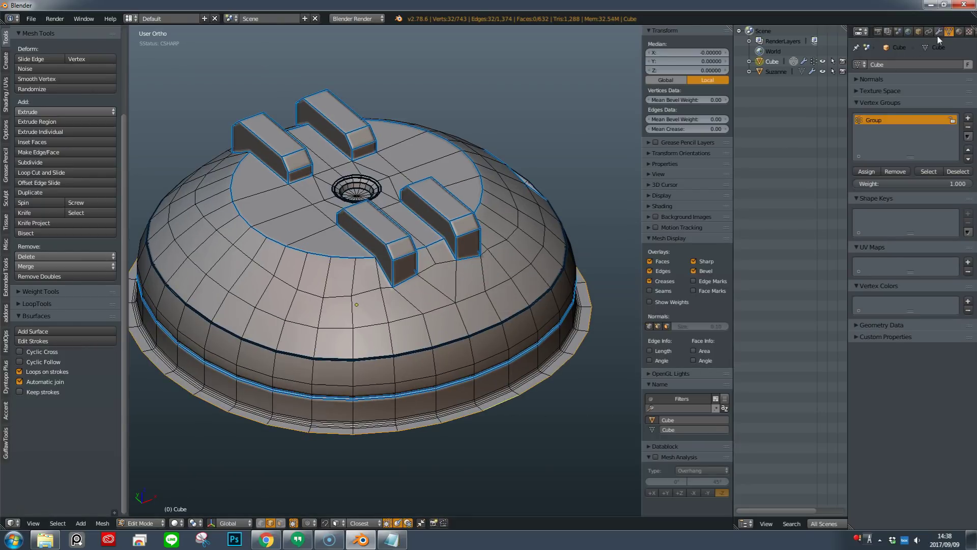
Rename the new vertex group shrinkwrap and assign the flange's outermost edge loop to it with a weight of 1.
{"action": "double_click", "coordinate": [876, 126]}
{"action": "type", "text": "shrinkwrap"}
{"action": "key", "text": "Return"}
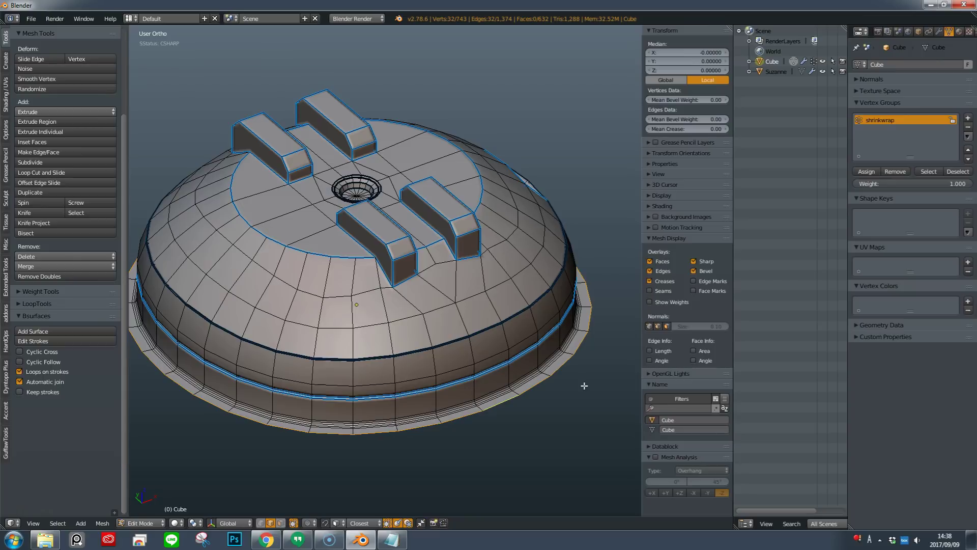
{"action": "left_click", "coordinate": [865, 171]}
Assign the next two edge loops inward from the flange rim to the shrinkwrap group with weights of 0.8 and 0.6.
{"action": "scroll", "coordinate": [580, 341], "scroll_direction": "up", "scroll_amount": 3}
{"action": "right_click", "coordinate": [581, 344], "text": "alt"}
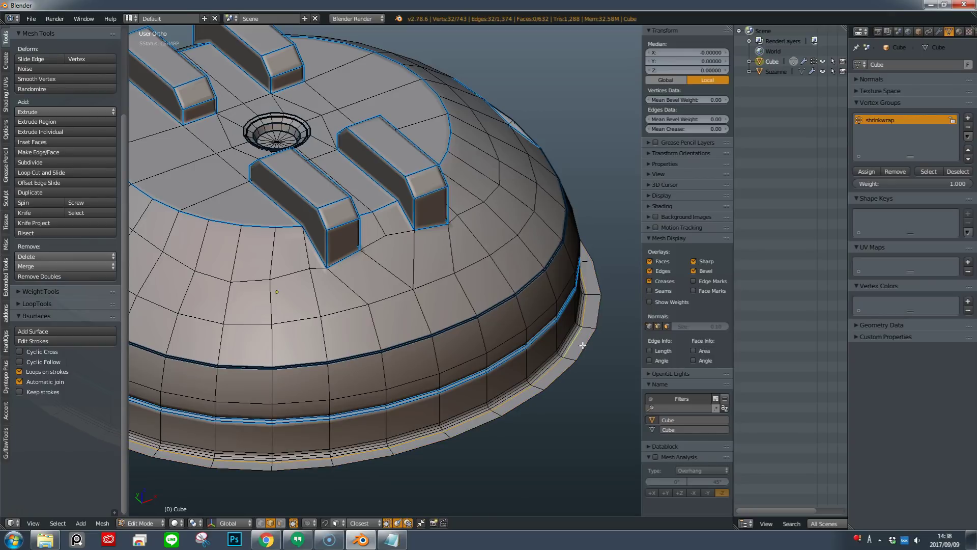
{"action": "left_click", "coordinate": [924, 185]}
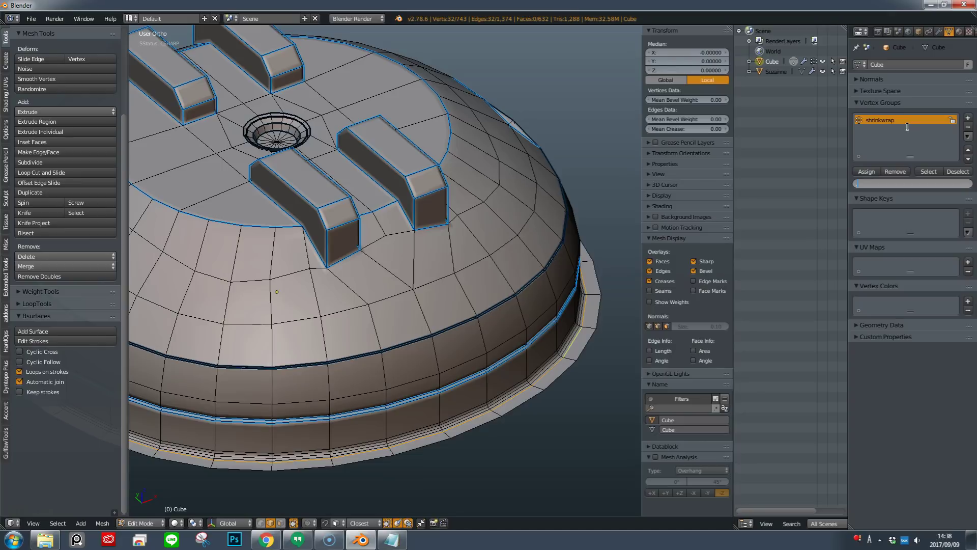
{"action": "type", "text": ".8"}
{"action": "key", "text": "Return"}
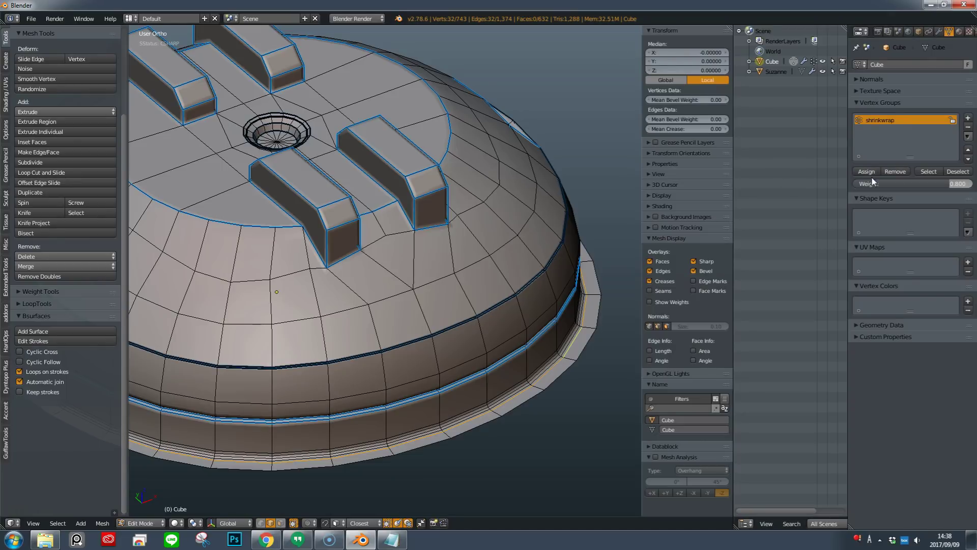
{"action": "left_click", "coordinate": [955, 183]}
{"action": "type", "text": ".6"}
{"action": "key", "text": "Return"}
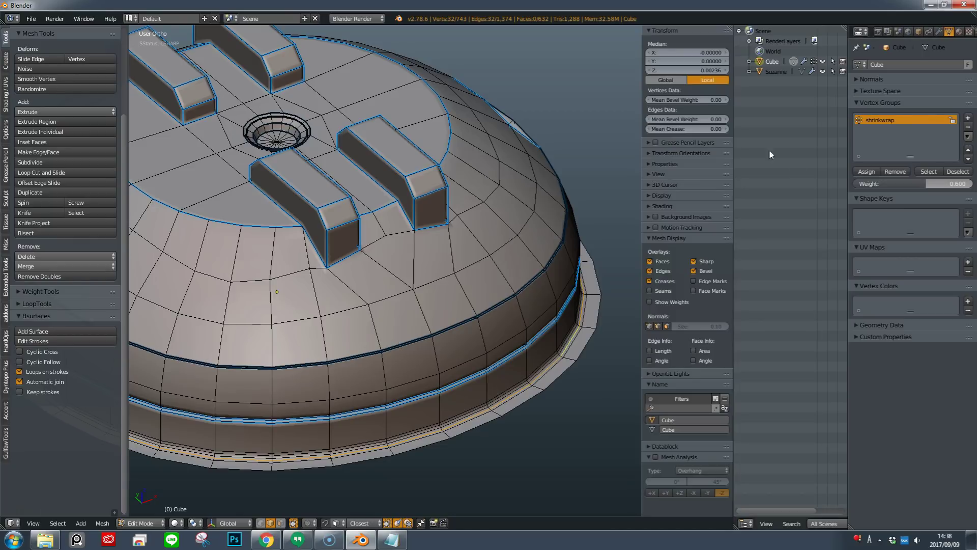
Assign the following two bevel loops up toward the dome wall to the shrinkwrap group with weights of 0.4 and 0.2.
{"action": "scroll", "coordinate": [563, 360], "scroll_direction": "up", "scroll_amount": 3}
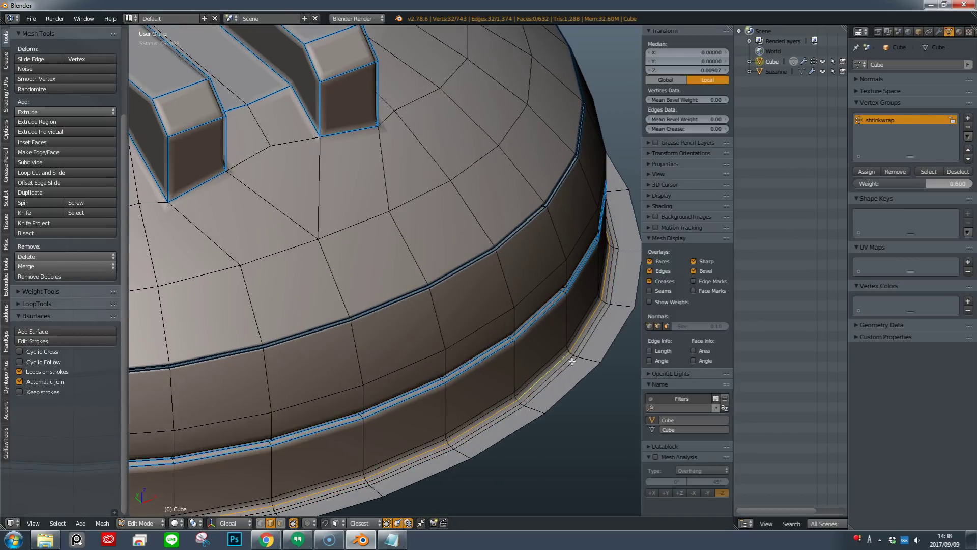
{"action": "left_click", "coordinate": [944, 182]}
{"action": "type", "text": ".4"}
{"action": "key", "text": "Return"}
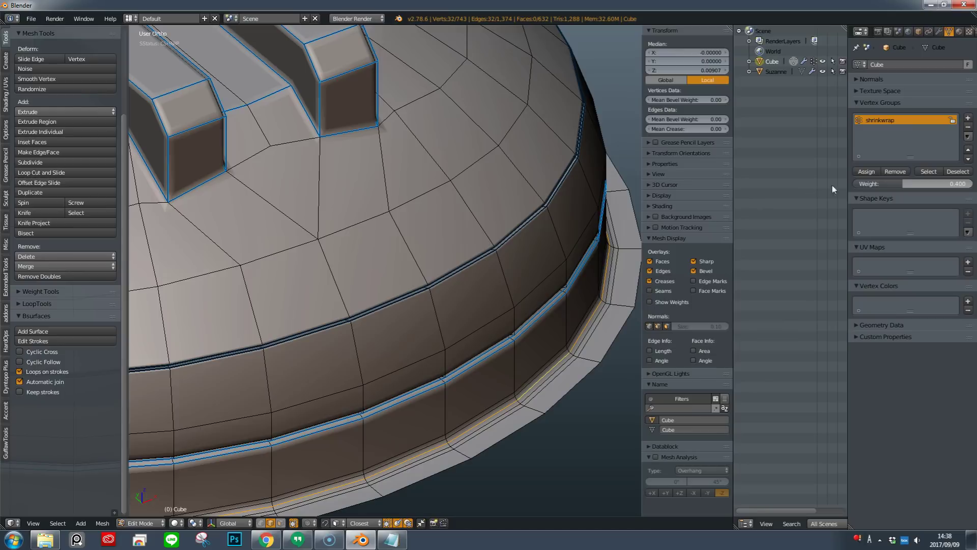
{"action": "left_click", "coordinate": [948, 183]}
{"action": "type", "text": ".2"}
{"action": "key", "text": "Return"}
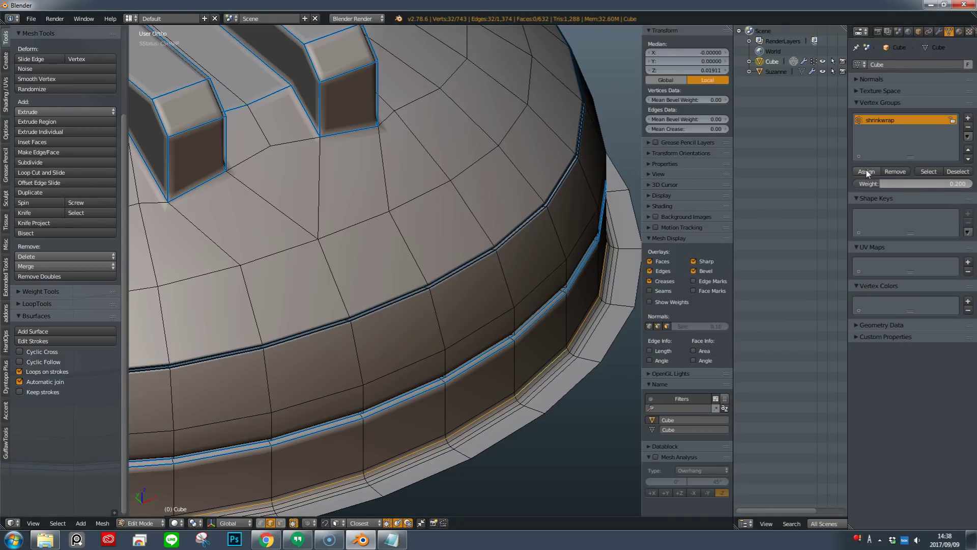
Leave mesh editing and examine the shrinkwrap group's weight falloff around the flange in Weight Paint mode.
{"action": "scroll", "coordinate": [554, 345], "scroll_direction": "down", "scroll_amount": 5}
{"action": "key", "text": "a"}
{"action": "key", "text": "q"}
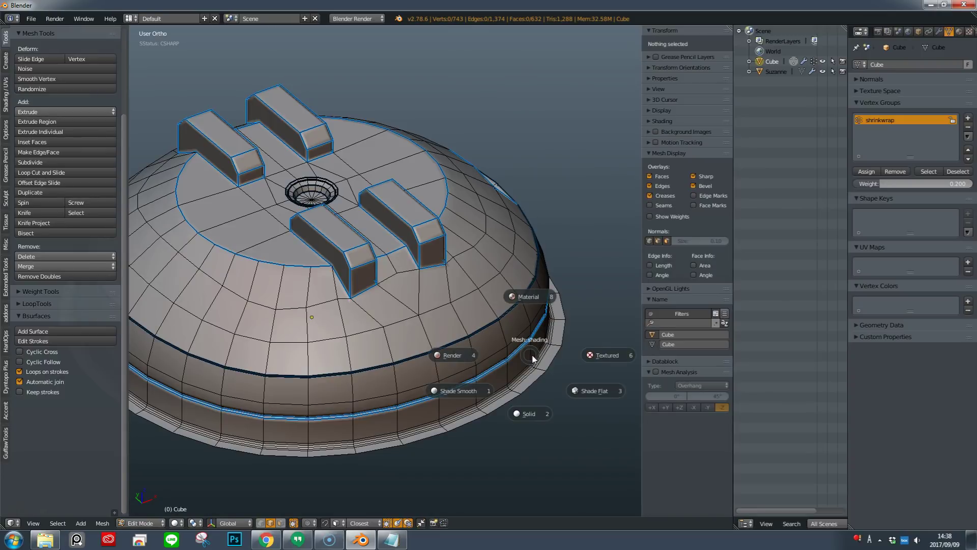
{"action": "left_click", "coordinate": [541, 358]}
{"action": "key", "text": "Tab"}
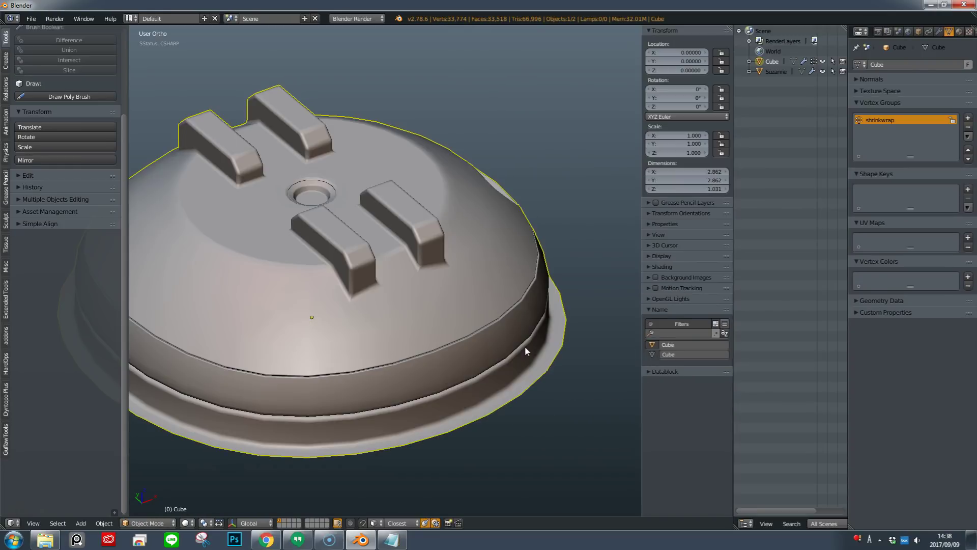
{"action": "key", "text": "ctrl+Tab"}
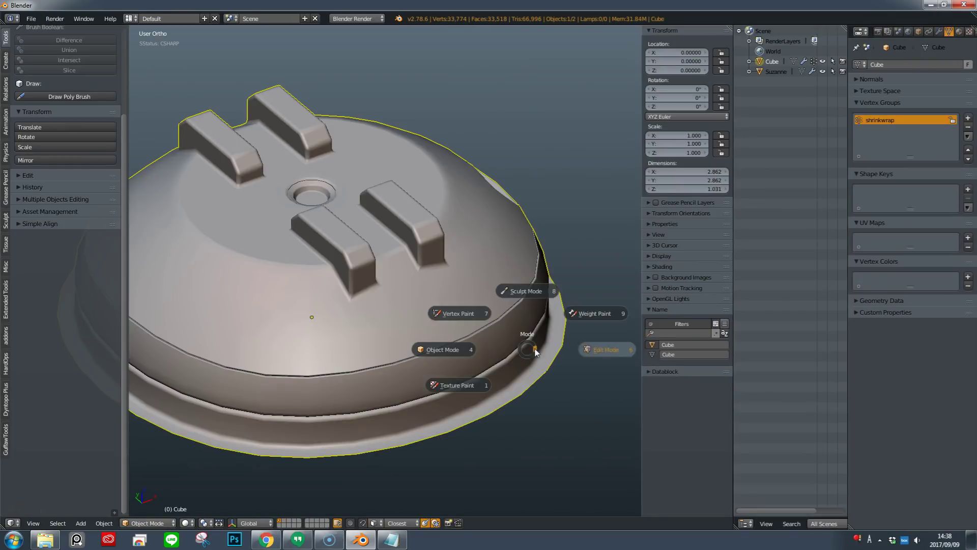
{"action": "left_click", "coordinate": [602, 312]}
{"action": "scroll", "coordinate": [557, 375], "scroll_direction": "up", "scroll_amount": 6}
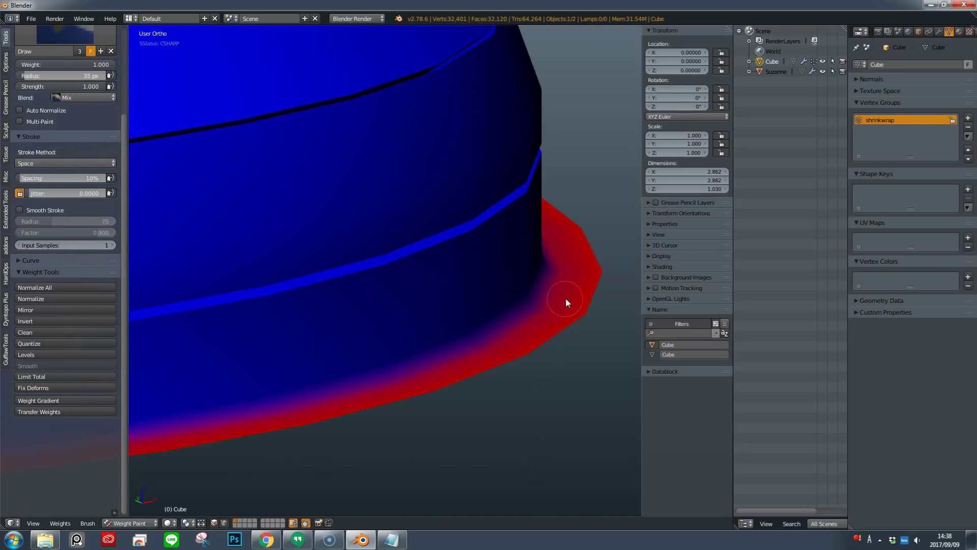
{"action": "scroll", "coordinate": [541, 314], "scroll_direction": "down", "scroll_amount": 2}
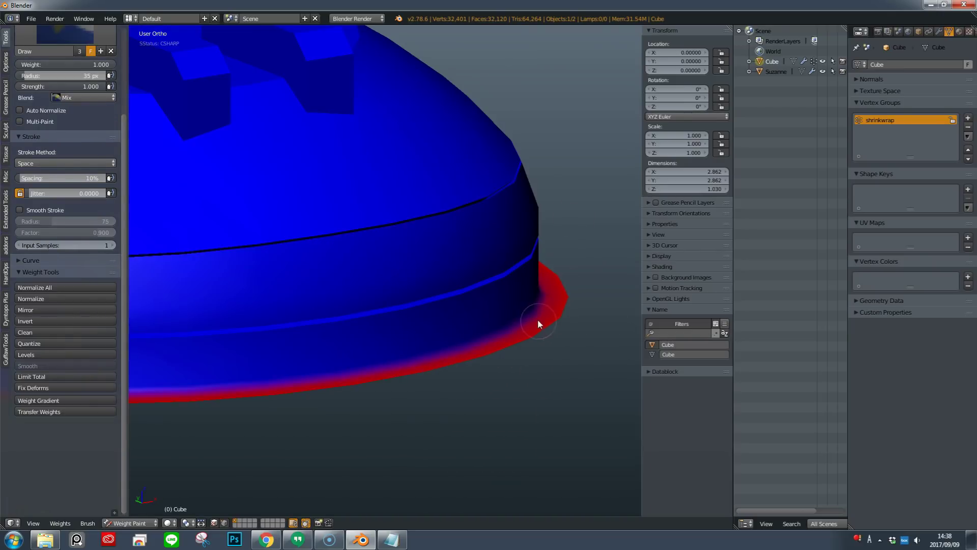
{"action": "scroll", "coordinate": [514, 334], "scroll_direction": "up", "scroll_amount": 2}
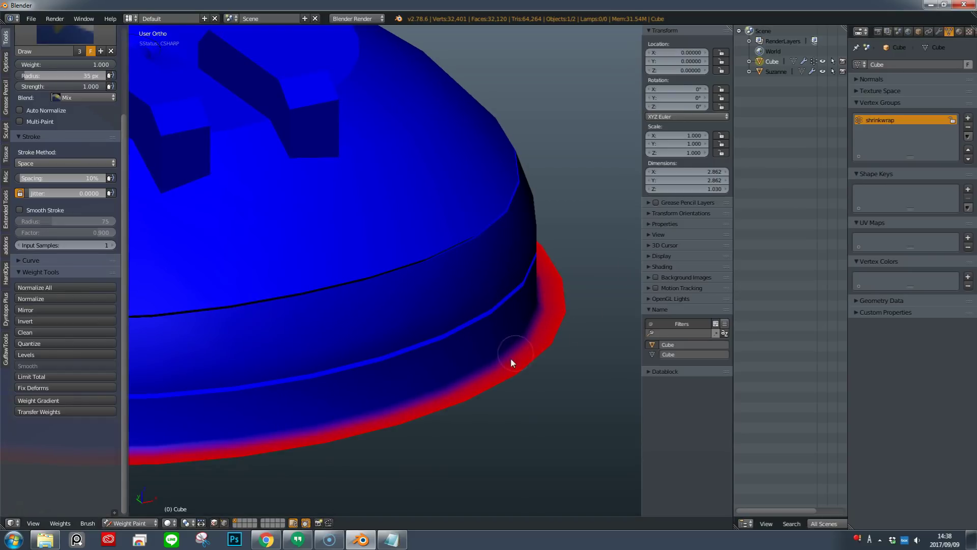
{"action": "key", "text": "a"}
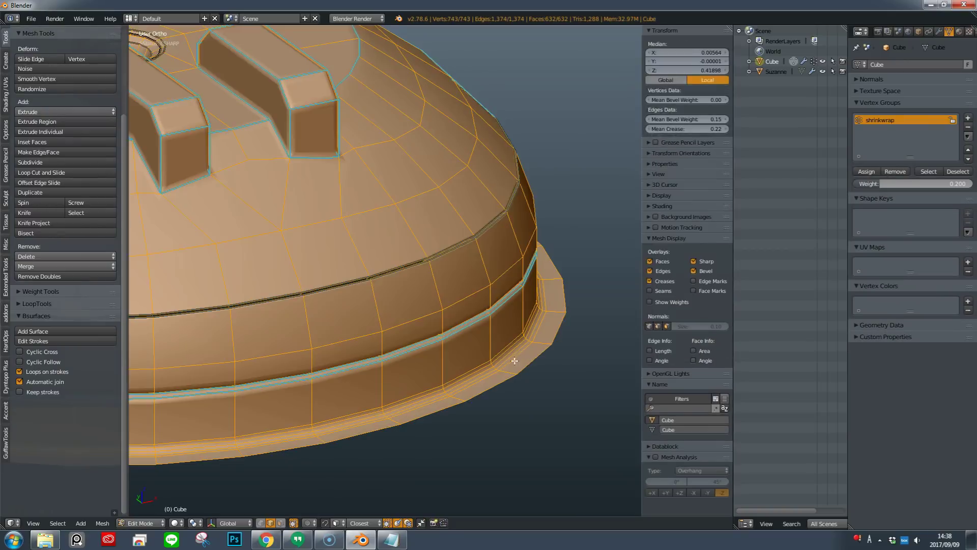
{"action": "key", "text": "Tab"}
Duplicate the dome and snap the copy onto the top of the monkey head.
{"action": "scroll", "coordinate": [324, 380], "scroll_direction": "down", "scroll_amount": 6}
{"action": "middle_click_drag", "start_coordinate": [409, 377], "coordinate": [279, 405]}
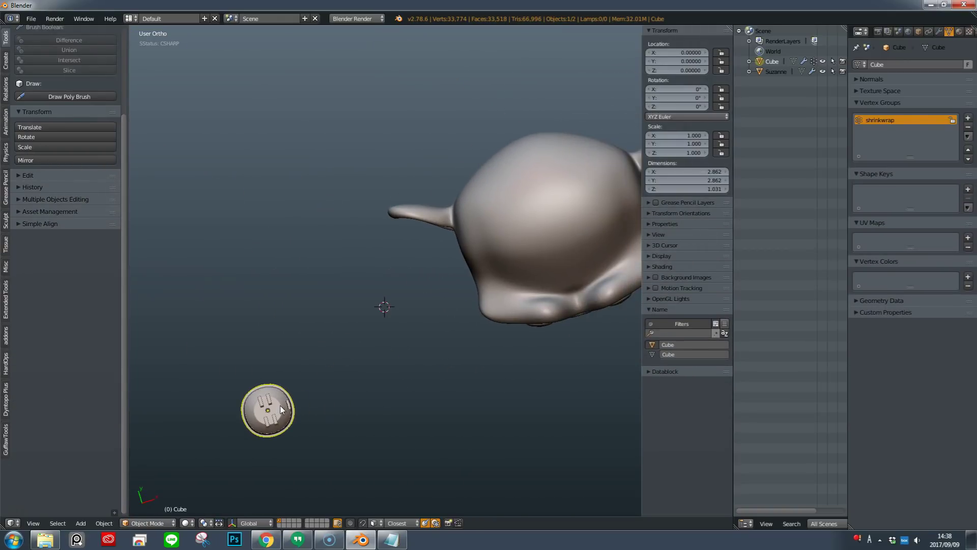
{"action": "key", "text": "shift+d"}
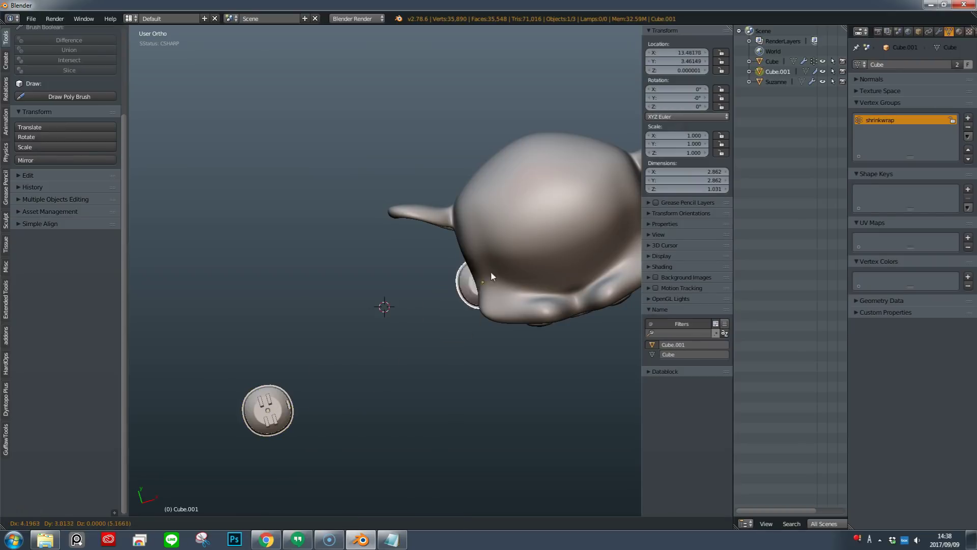
{"action": "left_click", "coordinate": [553, 221]}
{"action": "mouse_move", "coordinate": [553, 223]}
{"action": "middle_mouse_down"}
{"action": "mouse_move", "coordinate": [414, 422]}
{"action": "mouse_move", "coordinate": [469, 338]}
{"action": "mouse_move", "coordinate": [572, 229]}
{"action": "middle_mouse_up"}
{"action": "scroll", "coordinate": [414, 423], "scroll_direction": "up", "scroll_amount": 3}
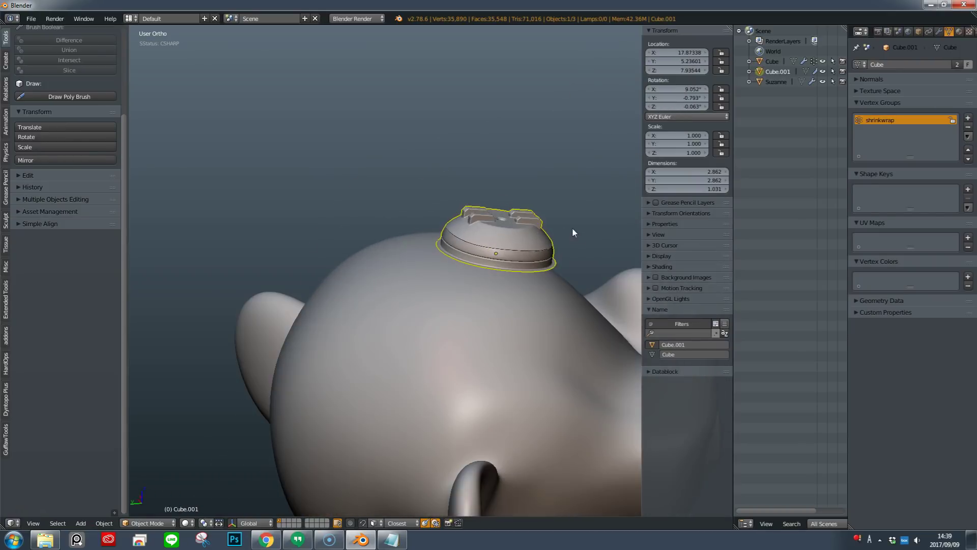
Add a Shrinkwrap modifier below the Bevel modifier on the dome copy.
{"action": "left_click", "coordinate": [938, 31]}
{"action": "left_click", "coordinate": [886, 87]}
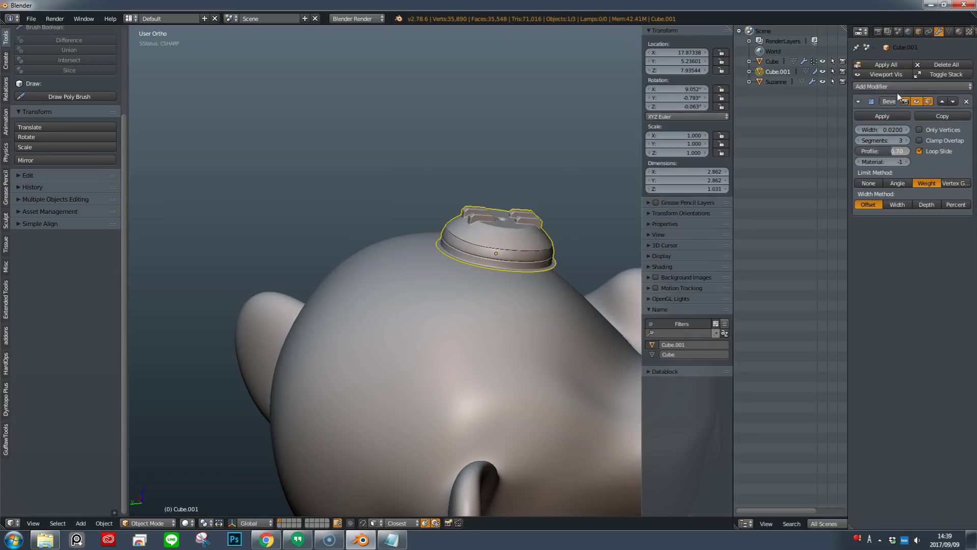
{"action": "left_click", "coordinate": [859, 101]}
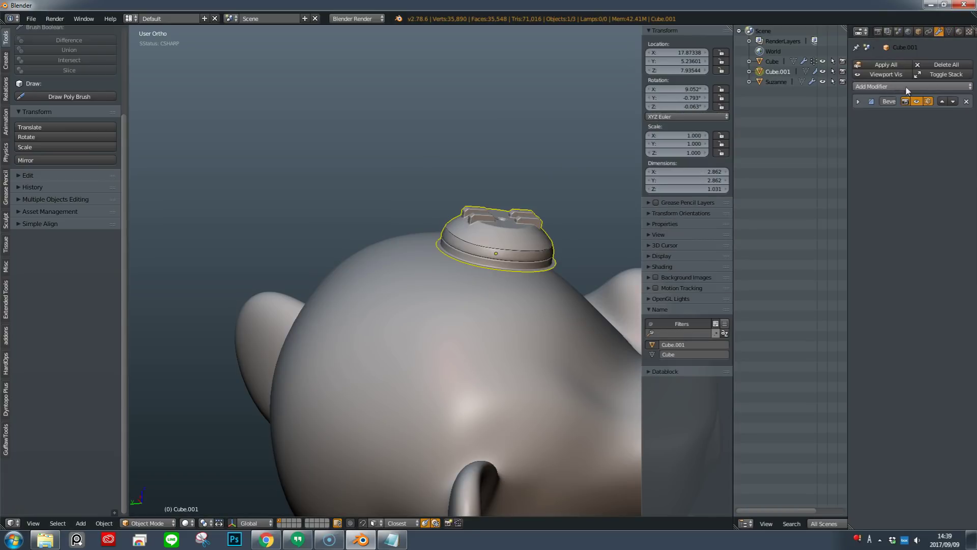
{"action": "left_click", "coordinate": [913, 88]}
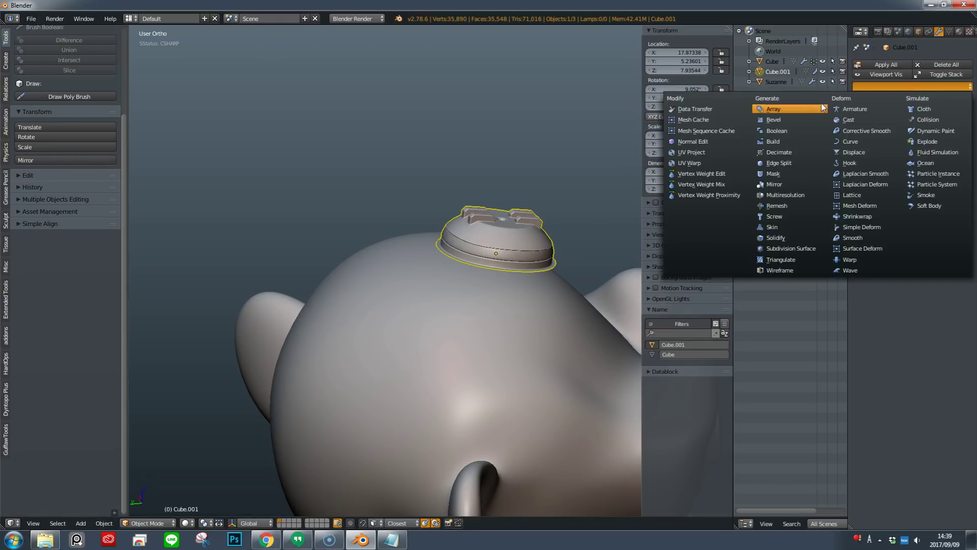
{"action": "left_click", "coordinate": [859, 216]}
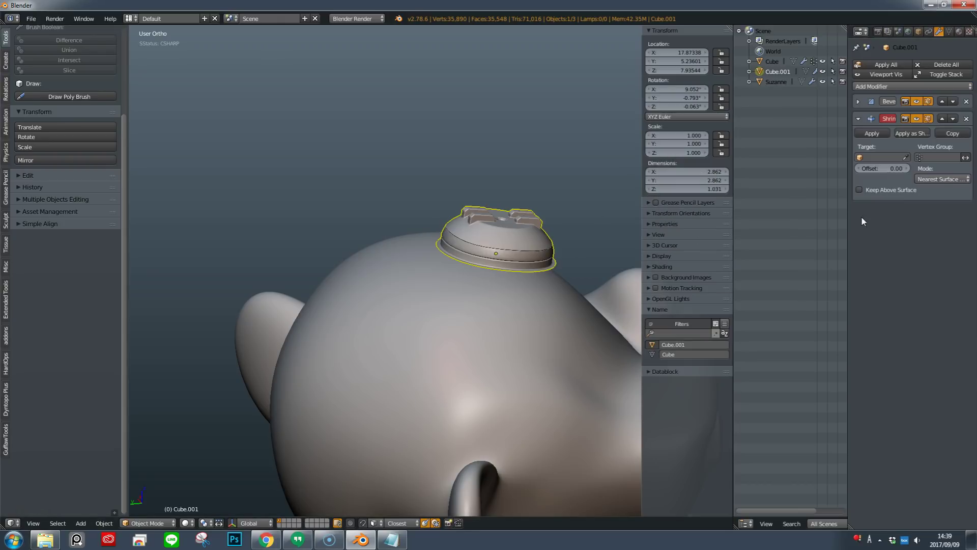
Target the Shrinkwrap modifier at Suzanne and limit it to the shrinkwrap vertex group.
{"action": "left_click", "coordinate": [904, 157]}
{"action": "left_click", "coordinate": [512, 345]}
{"action": "middle_click_drag", "start_coordinate": [513, 347], "coordinate": [514, 265]}
{"action": "left_click", "coordinate": [933, 160]}
{"action": "left_click", "coordinate": [926, 171]}
Move the dome copy along the head's surface to about X 20.30, Y 5.45, Z 7.77.
{"action": "key", "text": "a"}
{"action": "middle_click_drag", "start_coordinate": [504, 251], "coordinate": [420, 274]}
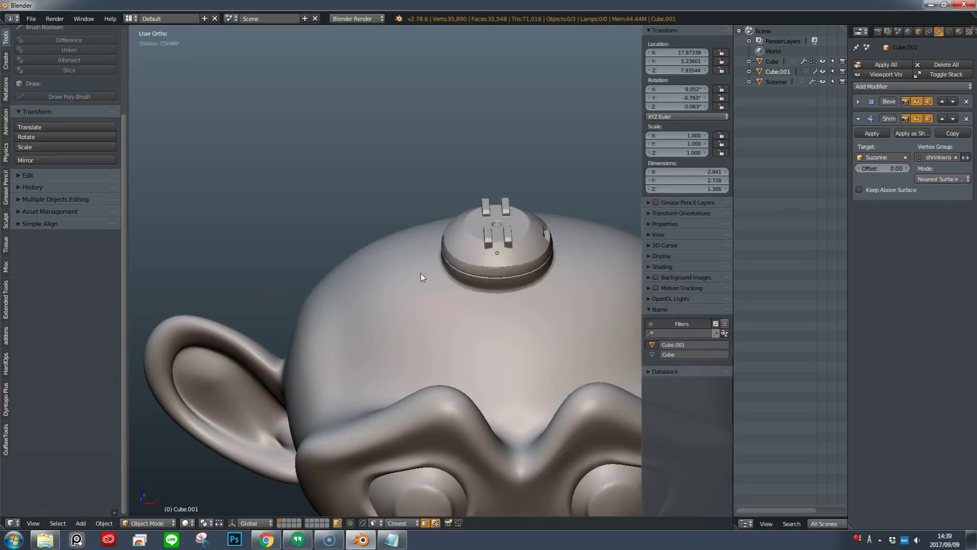
{"action": "scroll", "coordinate": [512, 275], "scroll_direction": "up", "scroll_amount": 5}
{"action": "middle_click_drag", "start_coordinate": [526, 290], "coordinate": [478, 235]}
{"action": "right_click", "coordinate": [510, 251]}
{"action": "scroll", "coordinate": [509, 252], "scroll_direction": "down", "scroll_amount": 5}
{"action": "key", "text": "g"}
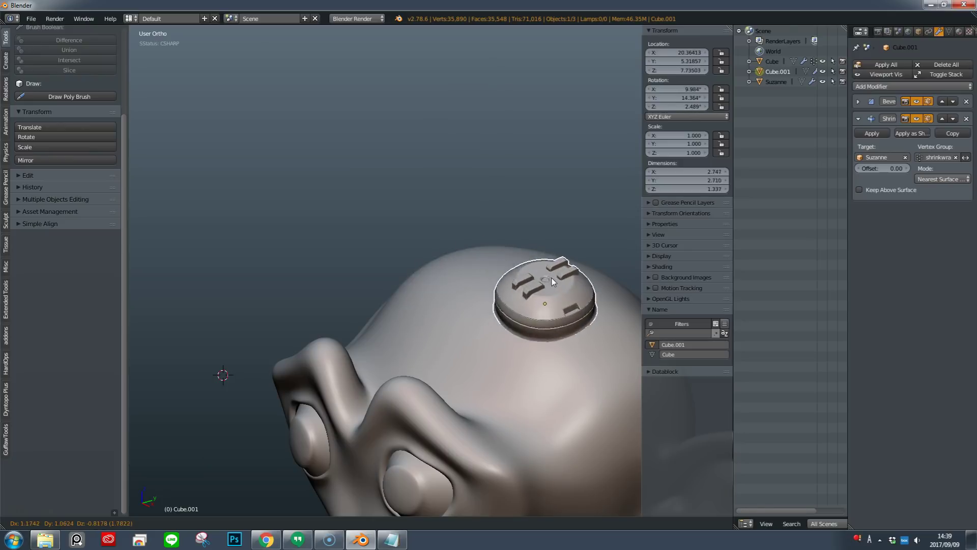
{"action": "left_click", "coordinate": [553, 282]}
Examine how the dome copy's base flange meets the monkey head's surface from several angles.
{"action": "middle_click_drag", "start_coordinate": [555, 301], "coordinate": [522, 291]}
{"action": "scroll", "coordinate": [534, 300], "scroll_direction": "up", "scroll_amount": 5}
{"action": "middle_click_drag", "start_coordinate": [568, 357], "coordinate": [497, 325], "text": "shift"}
{"action": "scroll", "coordinate": [501, 320], "scroll_direction": "up", "scroll_amount": 5}
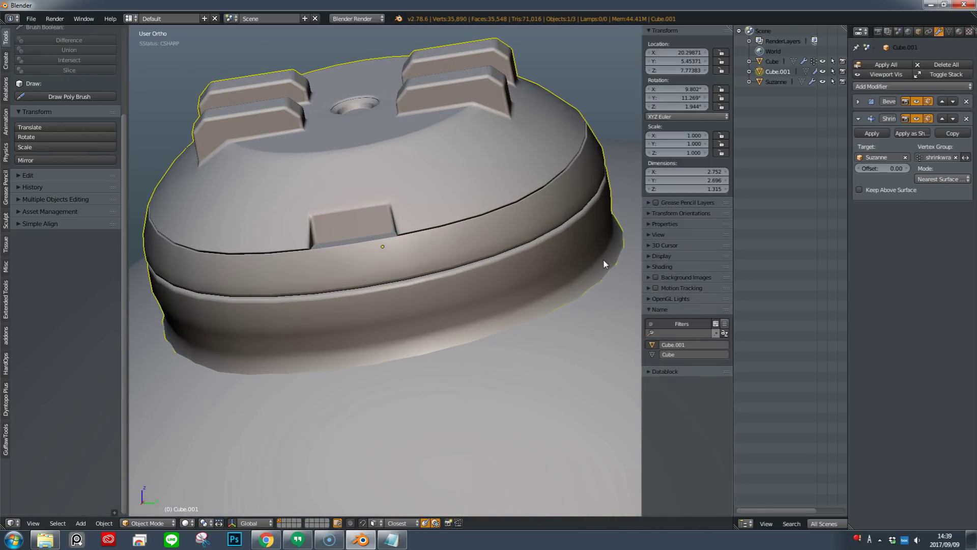
{"action": "middle_click_drag", "start_coordinate": [613, 255], "coordinate": [606, 214]}
{"action": "scroll", "coordinate": [563, 245], "scroll_direction": "down", "scroll_amount": 5}
{"action": "scroll", "coordinate": [402, 384], "scroll_direction": "up", "scroll_amount": 8}
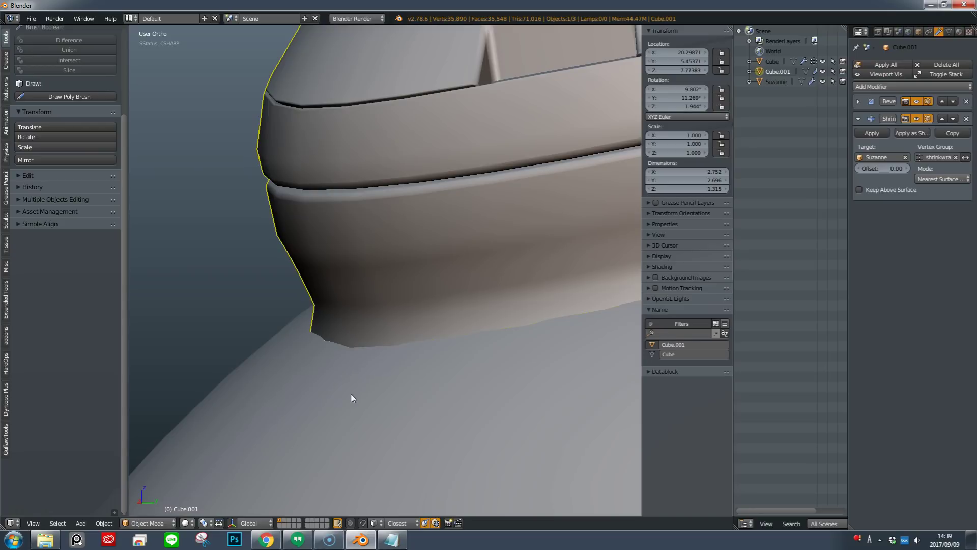
{"action": "scroll", "coordinate": [451, 368], "scroll_direction": "down", "scroll_amount": 6}
{"action": "middle_click_drag", "start_coordinate": [554, 391], "coordinate": [485, 306], "text": "shift"}
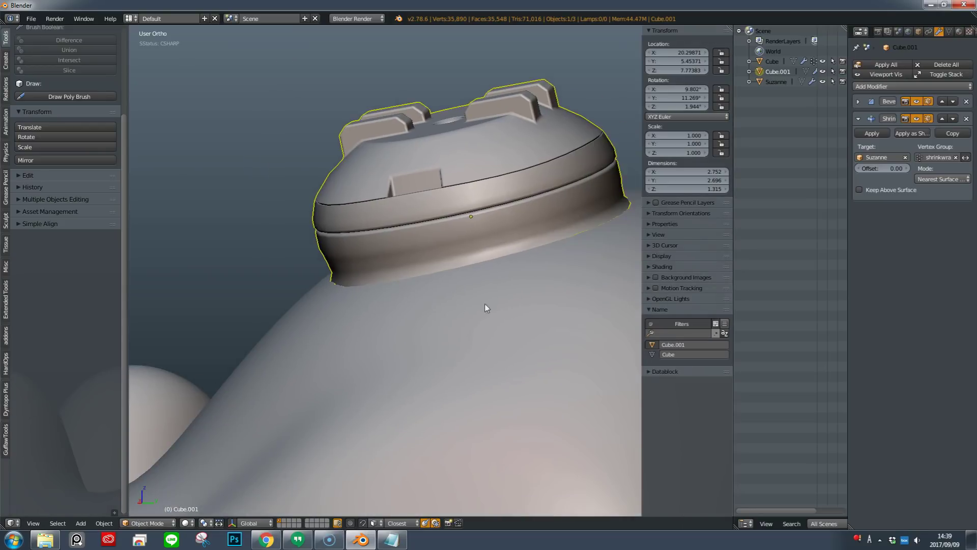
{"action": "scroll", "coordinate": [486, 326], "scroll_direction": "down", "scroll_amount": 5}
{"action": "middle_click_drag", "start_coordinate": [533, 270], "coordinate": [528, 310]}
Add a Data Transfer modifier below Shrinkwrap on the dome copy and limit it to the shrinkwrap vertex group.
{"action": "left_click", "coordinate": [858, 118]}
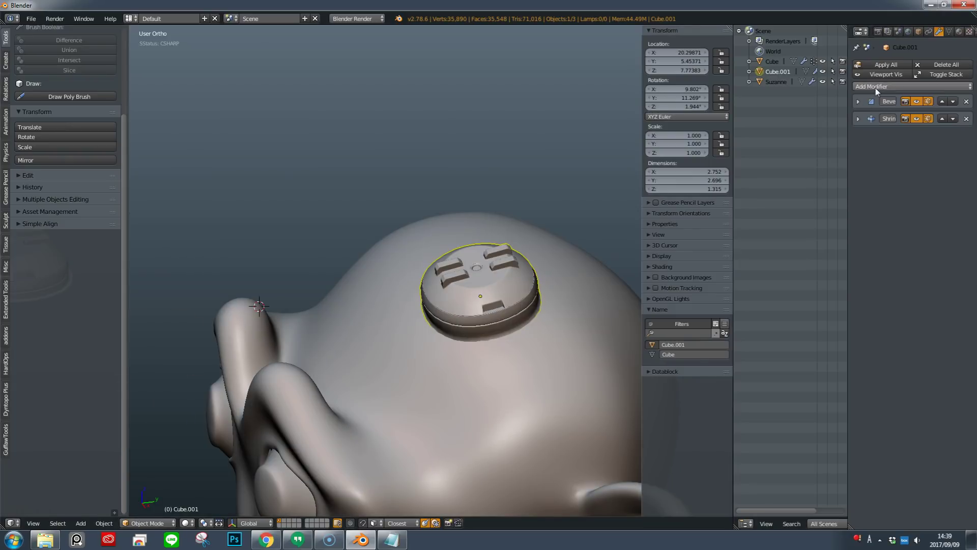
{"action": "left_click", "coordinate": [875, 87]}
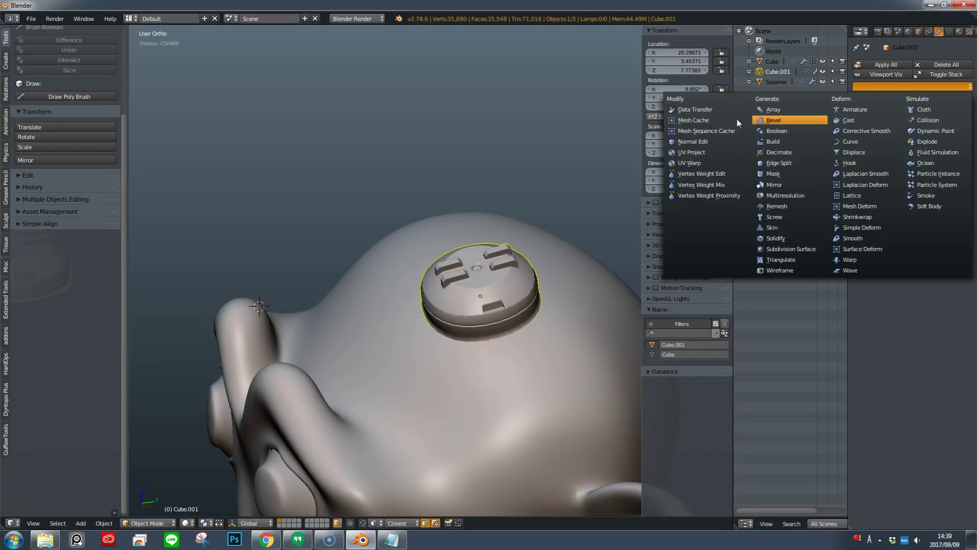
{"action": "left_click", "coordinate": [706, 110]}
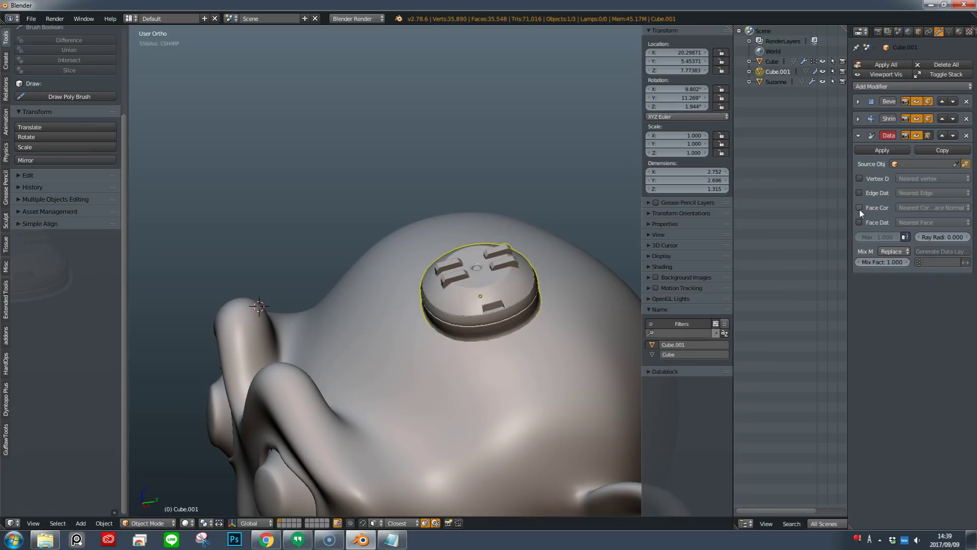
{"action": "left_click", "coordinate": [935, 262]}
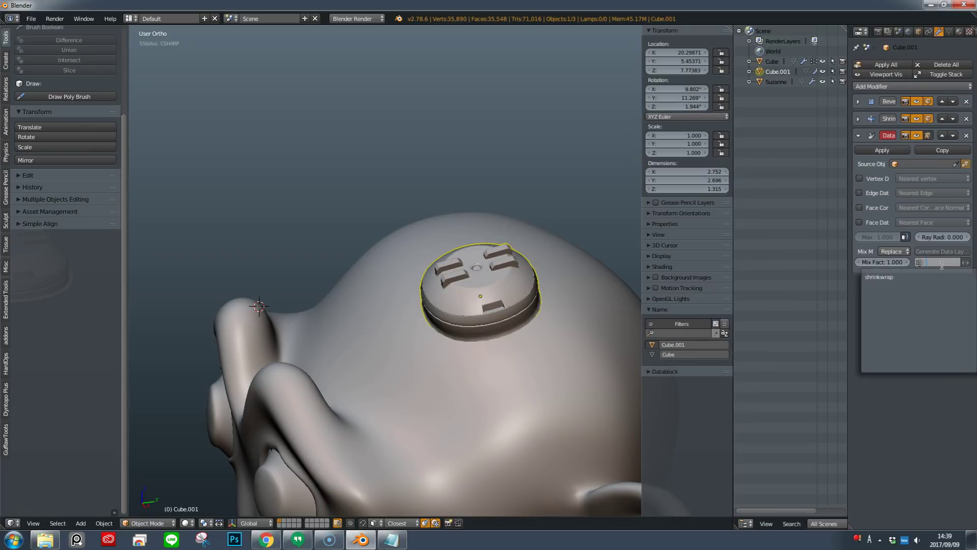
{"action": "left_click", "coordinate": [896, 279]}
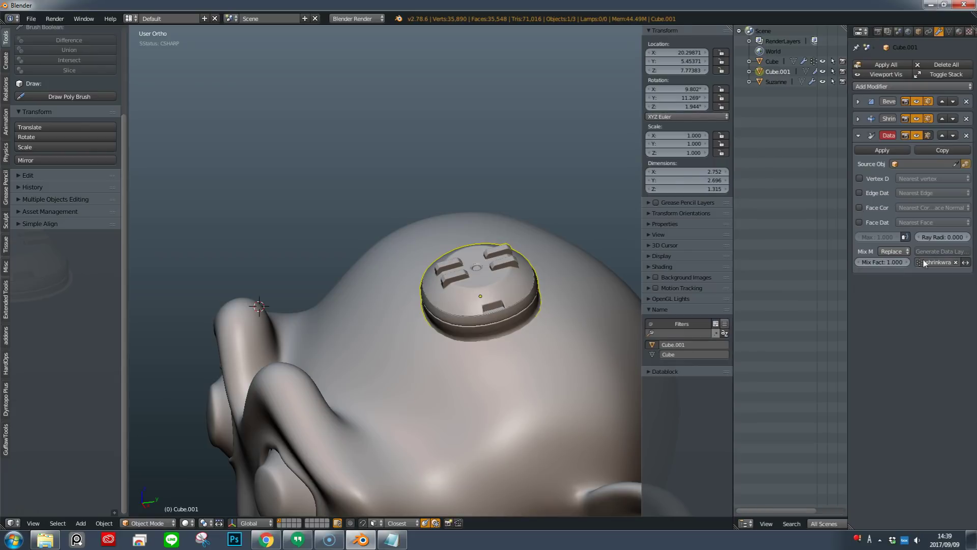
Enable face corner data with Custom Normals in the Data Transfer modifier and set Suzanne as the source object.
{"action": "left_click", "coordinate": [859, 207]}
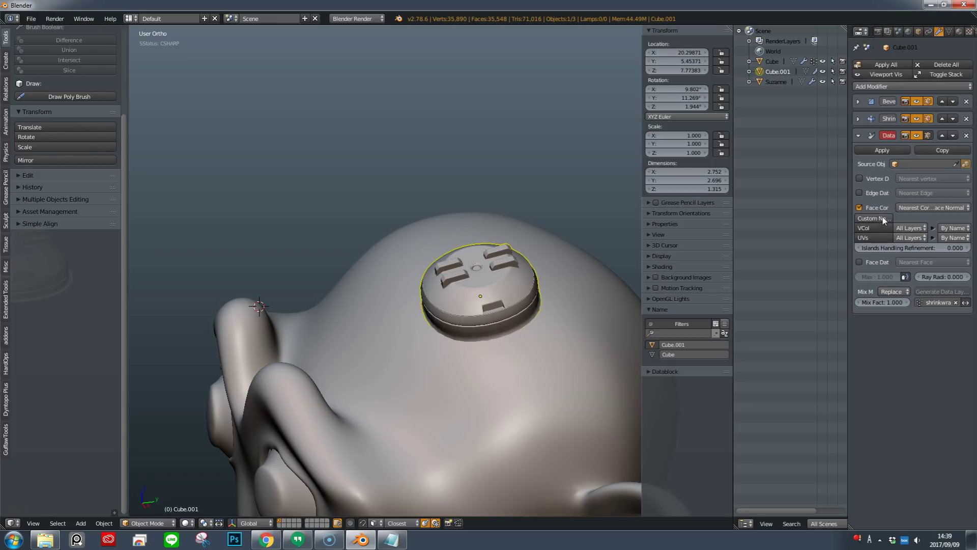
{"action": "left_click_drag", "start_coordinate": [847, 197], "coordinate": [787, 204]}
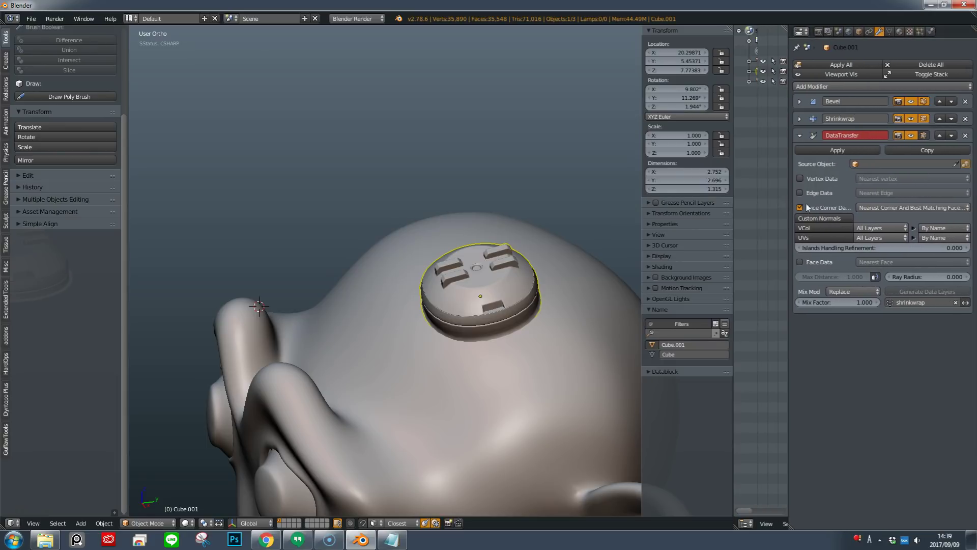
{"action": "left_click", "coordinate": [833, 219]}
{"action": "left_click", "coordinate": [965, 164]}
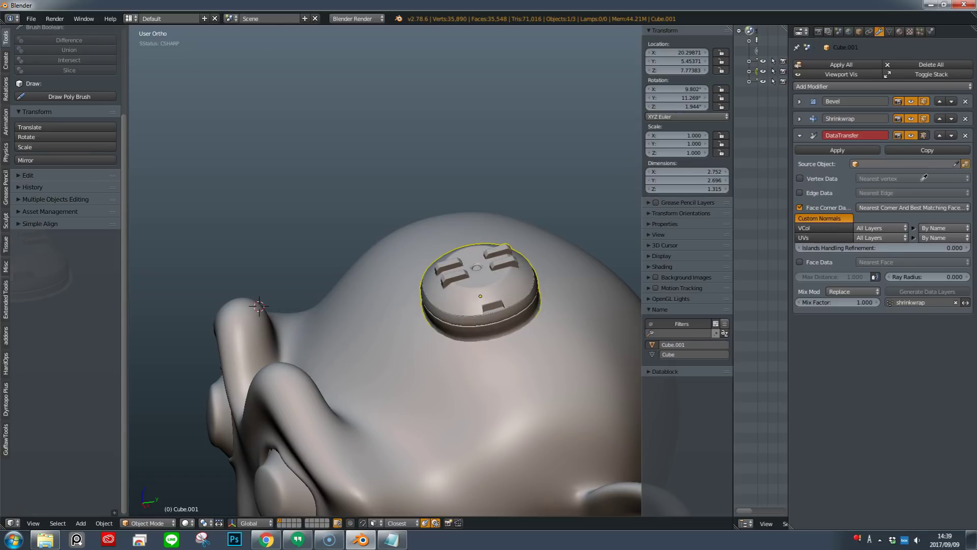
{"action": "left_click", "coordinate": [600, 291]}
Examine up close, from several angles, how the shading of the dome copy's base flange blends into the head.
{"action": "key", "text": "a"}
{"action": "middle_click_drag", "start_coordinate": [520, 325], "coordinate": [490, 338]}
{"action": "scroll", "coordinate": [502, 356], "scroll_direction": "up", "scroll_amount": 2}
{"action": "scroll", "coordinate": [502, 356], "scroll_direction": "down", "scroll_amount": 3}
{"action": "scroll", "coordinate": [483, 326], "scroll_direction": "up", "scroll_amount": 3}
{"action": "right_click", "coordinate": [472, 309]}
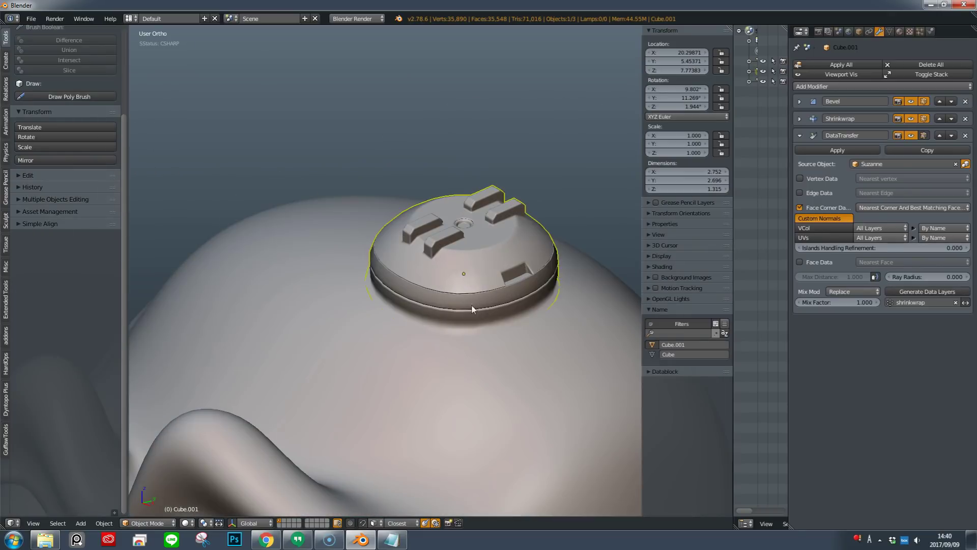
{"action": "scroll", "coordinate": [410, 372], "scroll_direction": "up", "scroll_amount": 3}
{"action": "key", "text": "a"}
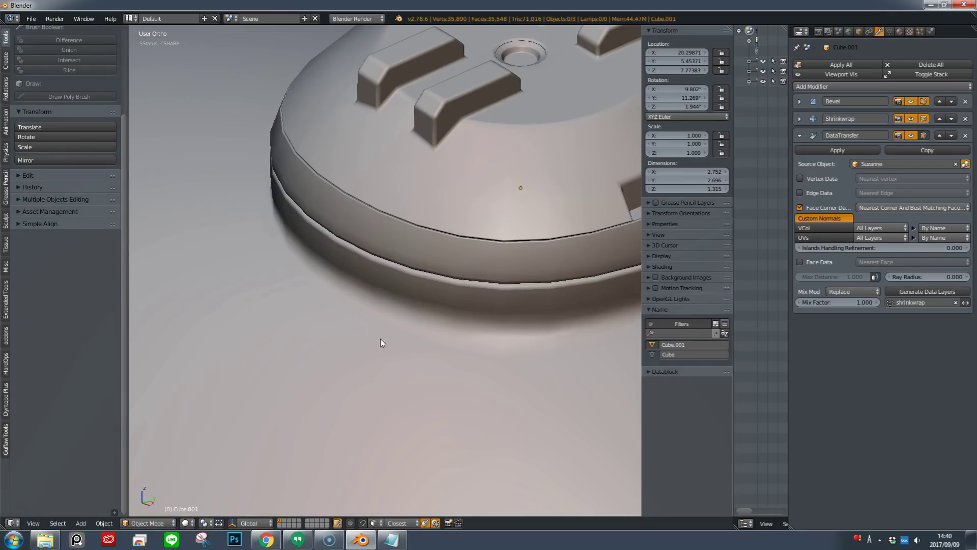
{"action": "scroll", "coordinate": [486, 326], "scroll_direction": "down", "scroll_amount": 4}
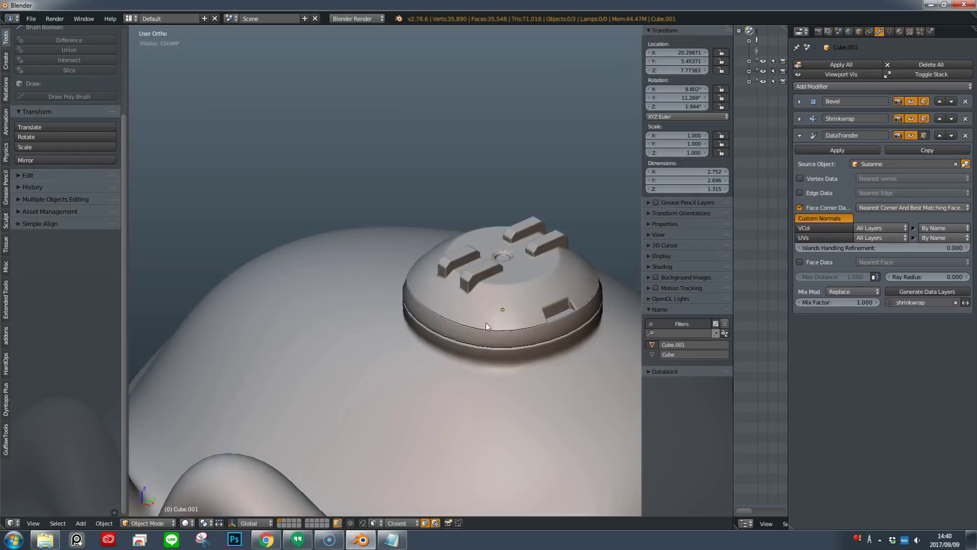
{"action": "middle_click_drag", "start_coordinate": [485, 326], "coordinate": [559, 355]}
{"action": "scroll", "coordinate": [513, 385], "scroll_direction": "down", "scroll_amount": 4}
{"action": "middle_click_drag", "start_coordinate": [478, 400], "coordinate": [429, 239], "text": "shift"}
{"action": "scroll", "coordinate": [429, 239], "scroll_direction": "down", "scroll_amount": 4}
{"action": "middle_click_drag", "start_coordinate": [550, 244], "coordinate": [531, 353]}
{"action": "middle_click_drag", "start_coordinate": [476, 294], "coordinate": [504, 295]}
{"action": "scroll", "coordinate": [520, 305], "scroll_direction": "up", "scroll_amount": 3}
{"action": "right_click", "coordinate": [538, 227]}
{"action": "scroll", "coordinate": [504, 295], "scroll_direction": "up", "scroll_amount": 4}
{"action": "key", "text": "a"}
{"action": "scroll", "coordinate": [524, 255], "scroll_direction": "up", "scroll_amount": 2}
{"action": "middle_click_drag", "start_coordinate": [530, 254], "coordinate": [503, 175]}
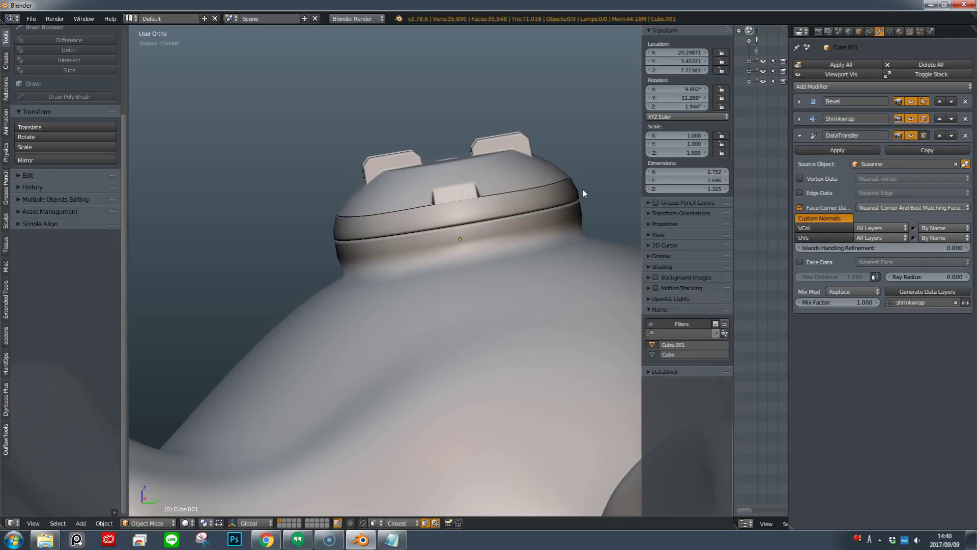
{"action": "mouse_move", "coordinate": [539, 199]}
{"action": "middle_mouse_down"}
{"action": "mouse_move", "coordinate": [546, 210]}
{"action": "mouse_move", "coordinate": [532, 210]}
{"action": "middle_mouse_up"}
{"action": "scroll", "coordinate": [532, 210], "scroll_direction": "down", "scroll_amount": 3}
Compare the blended dome on the head with the original dome in a wider view of the whole scene.
{"action": "middle_click_drag", "start_coordinate": [430, 196], "coordinate": [564, 356]}
{"action": "scroll", "coordinate": [502, 266], "scroll_direction": "down", "scroll_amount": 3}
{"action": "scroll", "coordinate": [529, 389], "scroll_direction": "up", "scroll_amount": 2}
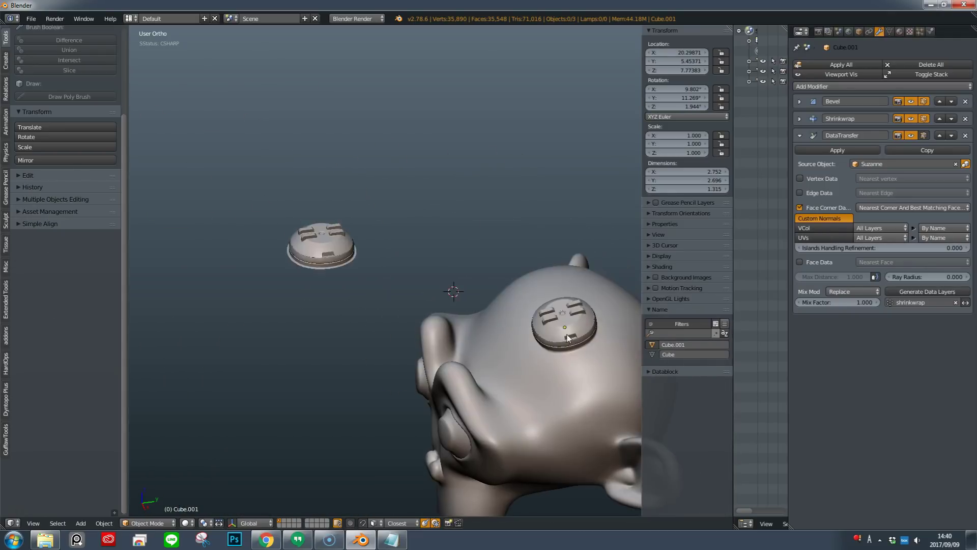
{"action": "scroll", "coordinate": [560, 374], "scroll_direction": "up", "scroll_amount": 3}
{"action": "scroll", "coordinate": [554, 383], "scroll_direction": "down", "scroll_amount": 3}
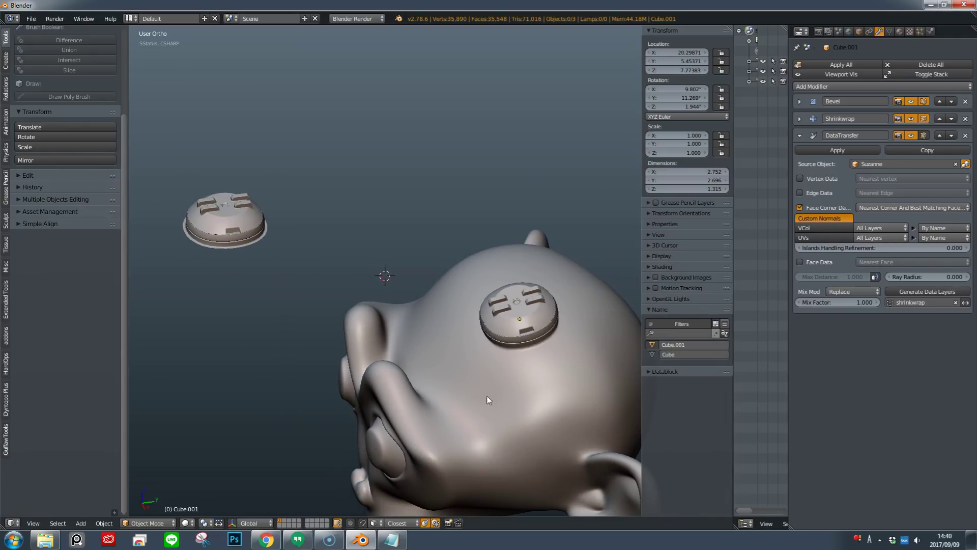
{"action": "middle_click_drag", "start_coordinate": [511, 354], "coordinate": [562, 319]}
{"action": "middle_click_drag", "start_coordinate": [518, 341], "coordinate": [526, 247]}
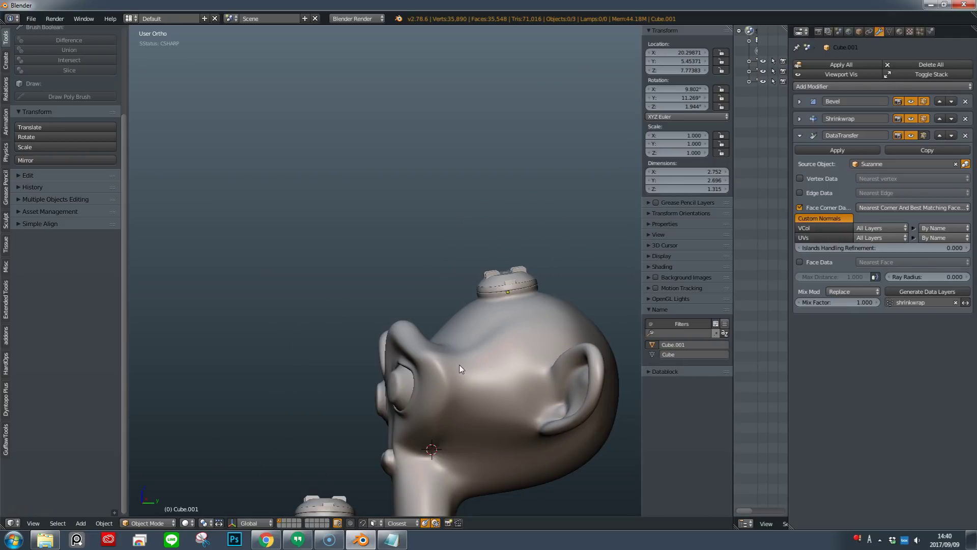
{"action": "middle_click_drag", "start_coordinate": [418, 258], "coordinate": [545, 264]}
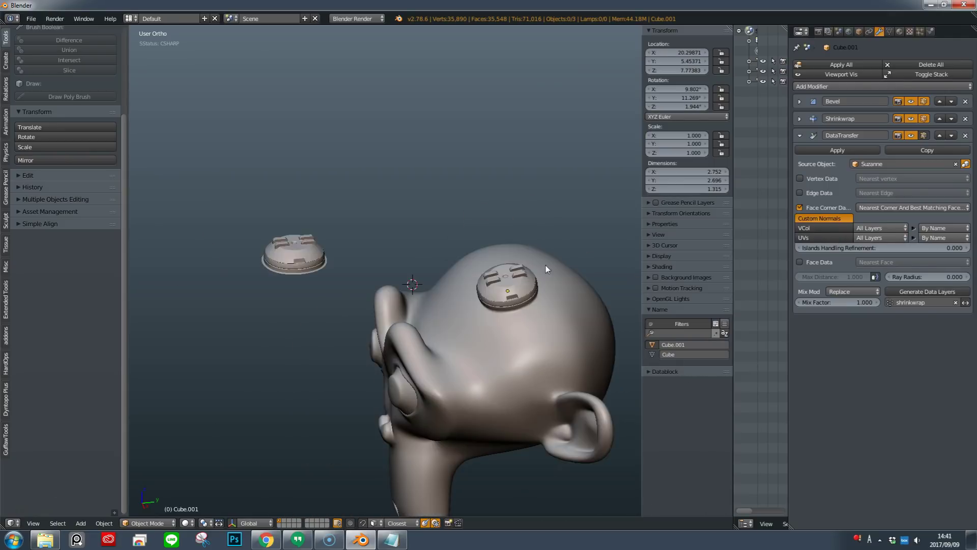
Duplicate the blended dome and place the new copy further back on the other side of the head's top.
{"action": "scroll", "coordinate": [545, 264], "scroll_direction": "up", "scroll_amount": 4}
{"action": "right_click", "coordinate": [511, 309]}
{"action": "middle_click_drag", "start_coordinate": [511, 309], "coordinate": [398, 279]}
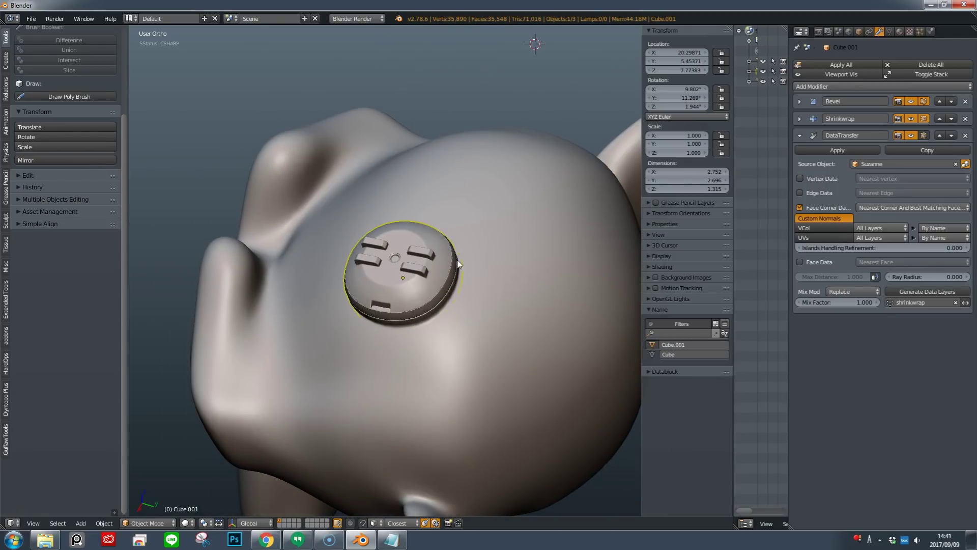
{"action": "scroll", "coordinate": [476, 278], "scroll_direction": "down", "scroll_amount": 2}
{"action": "middle_click_drag", "start_coordinate": [407, 270], "coordinate": [355, 253]}
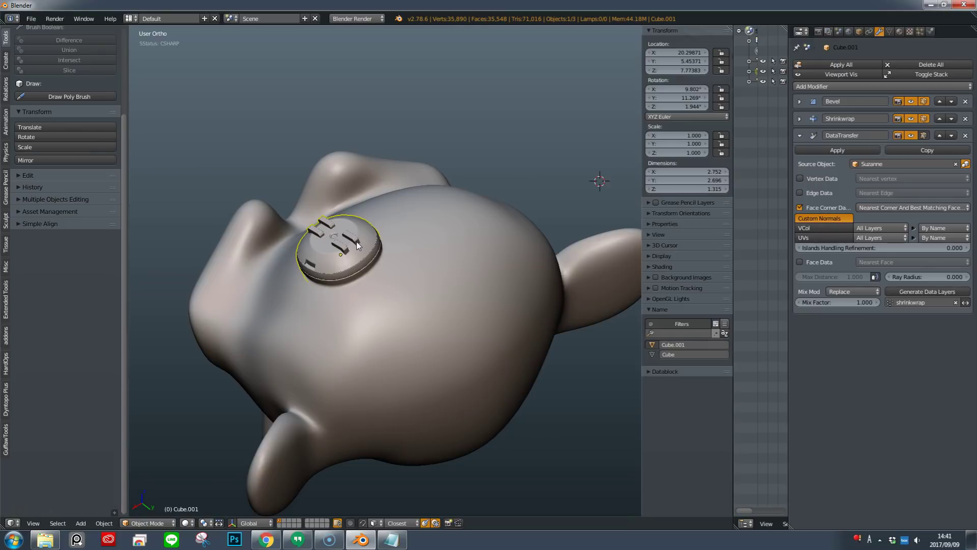
{"action": "key", "text": "shift+d"}
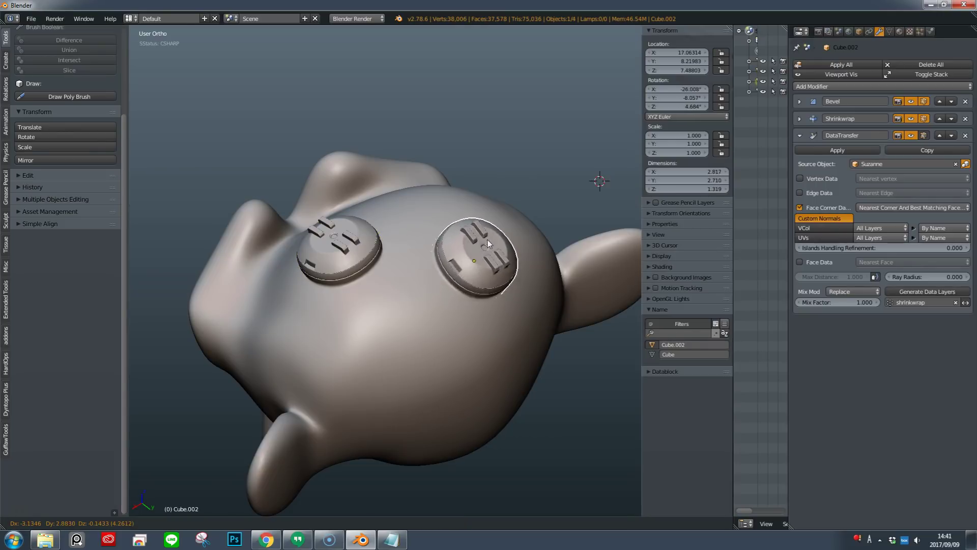
{"action": "left_click", "coordinate": [467, 221]}
Duplicate the second dome, place it at about X 20.03, Y 8.79, Z 6.91 on the back of the head, and rotate it.
{"action": "key", "text": "shift+d"}
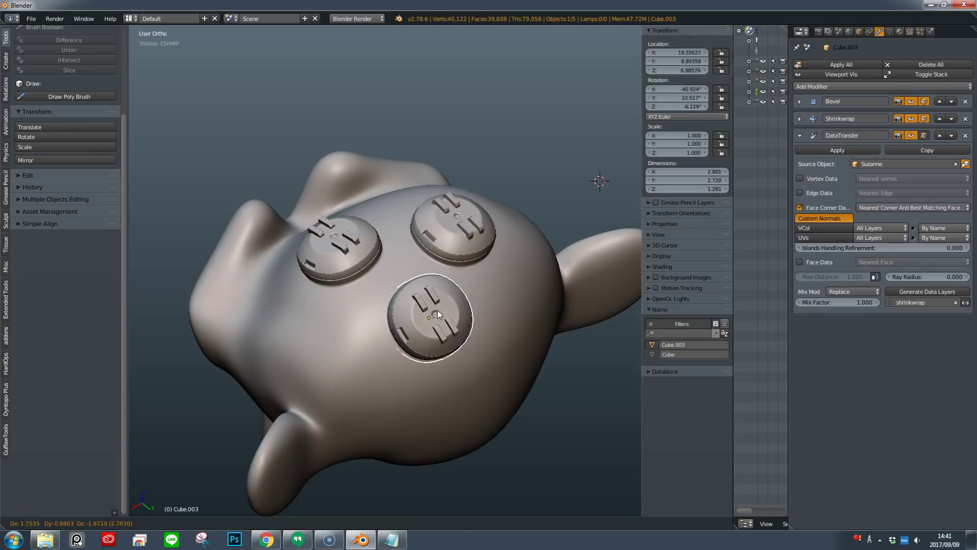
{"action": "left_click", "coordinate": [436, 317]}
{"action": "middle_click_drag", "start_coordinate": [436, 316], "coordinate": [464, 234]}
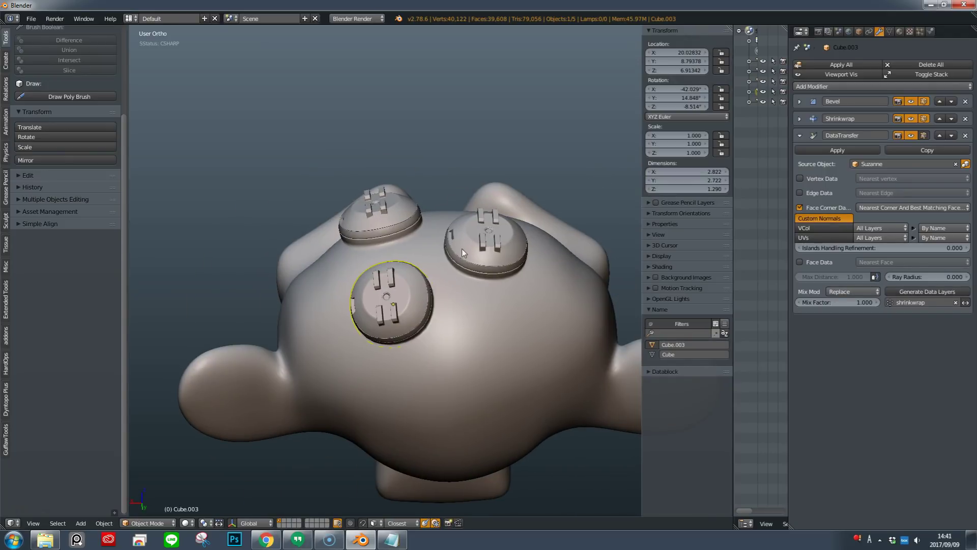
{"action": "key", "text": "r"}
{"action": "left_click", "coordinate": [464, 330]}
{"action": "key", "text": "a"}
Duplicate the rear dome and place the copy above the brow at about X 17.27, Y 3.79, Z 7.27.
{"action": "middle_click_drag", "start_coordinate": [451, 284], "coordinate": [448, 331]}
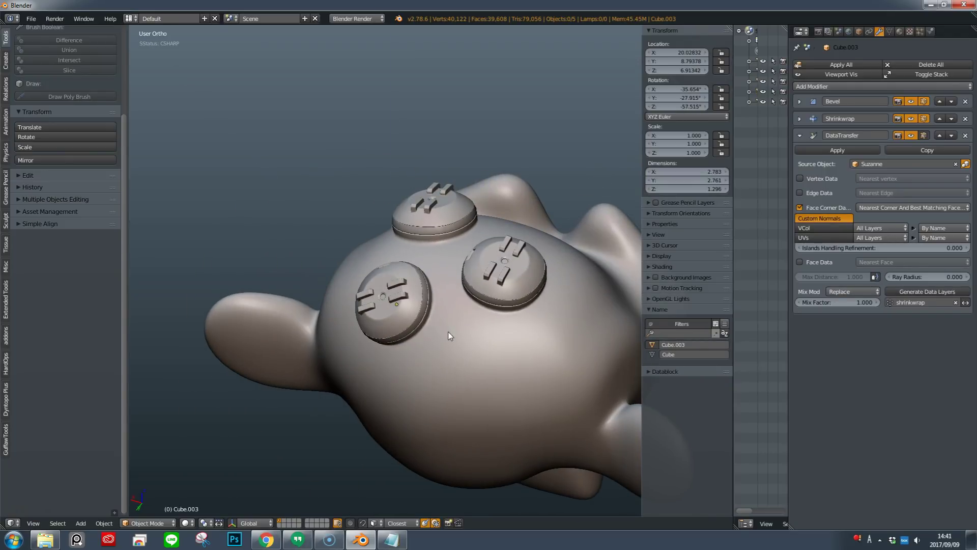
{"action": "middle_click_drag", "start_coordinate": [510, 310], "coordinate": [452, 280], "text": "shift"}
{"action": "middle_click_drag", "start_coordinate": [453, 280], "coordinate": [495, 359], "text": "ctrl"}
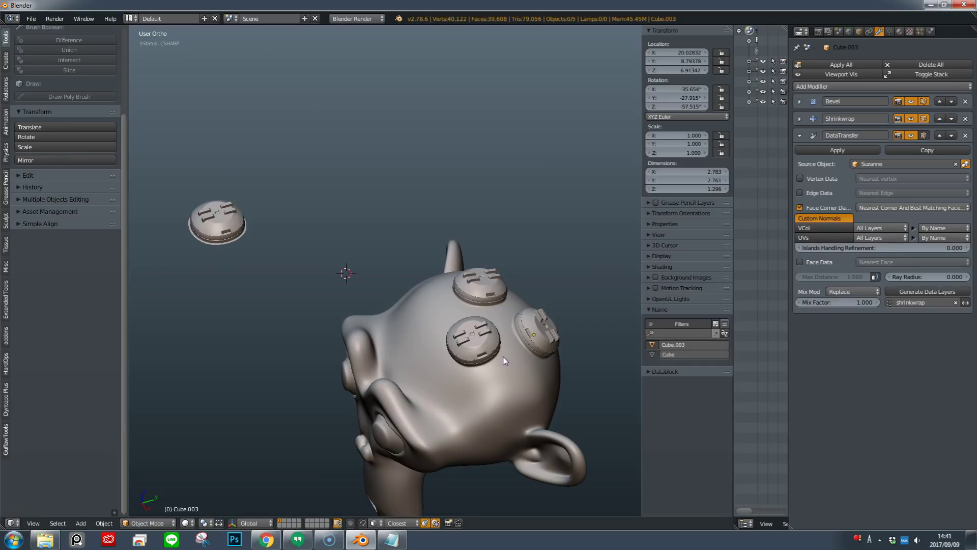
{"action": "right_click", "coordinate": [537, 340]}
{"action": "scroll", "coordinate": [539, 342], "scroll_direction": "up", "scroll_amount": 3}
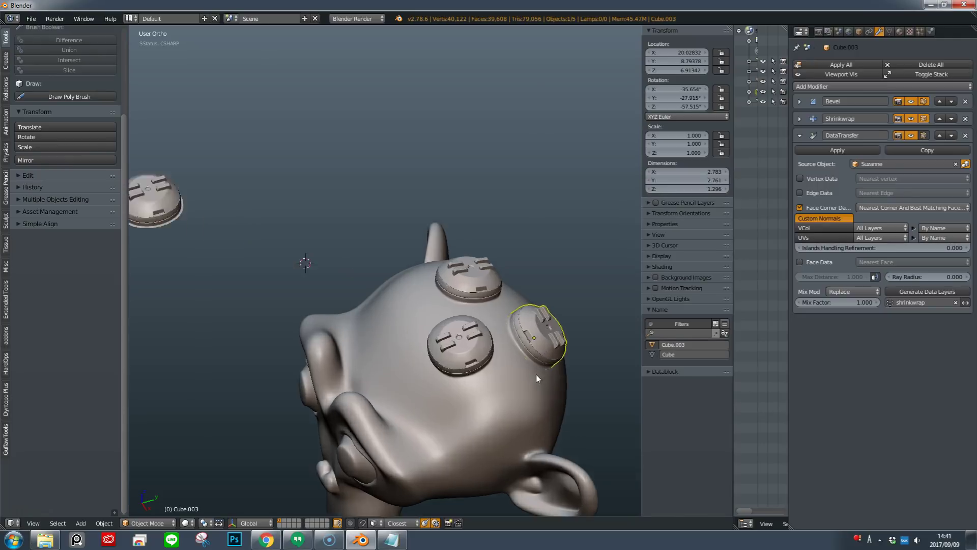
{"action": "key", "text": "shift+d"}
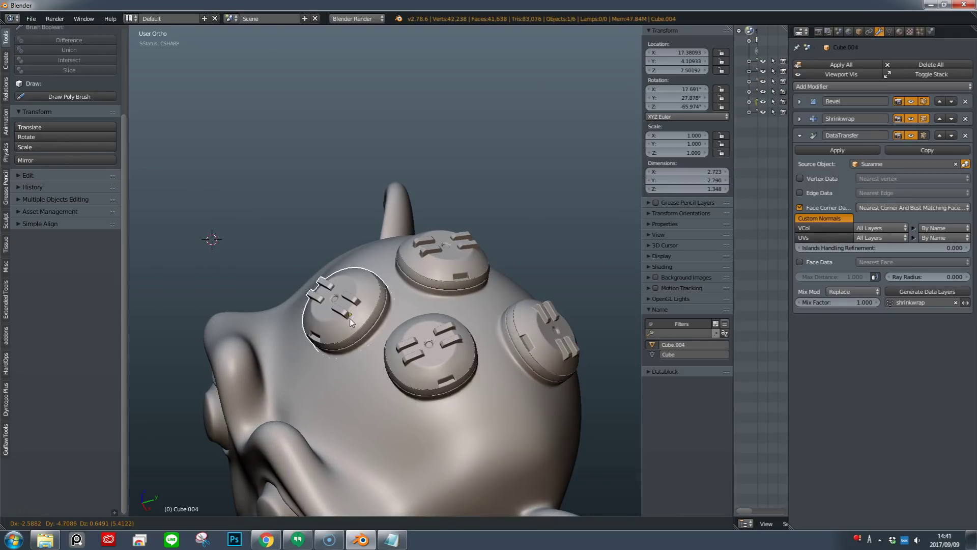
{"action": "left_click", "coordinate": [346, 316]}
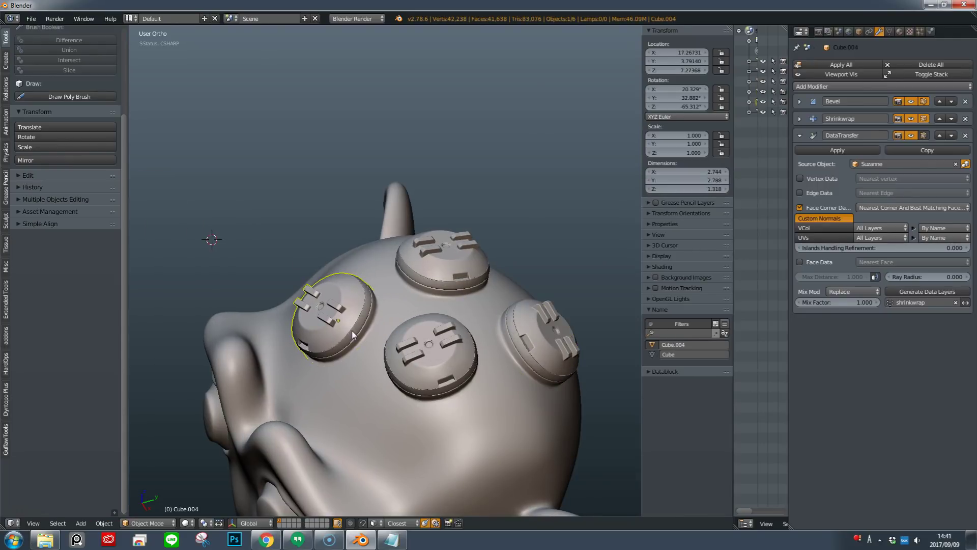
Rotate the dome above the brow about its local Z axis to about X -10.7°, Y 36.7°, Z -117.2°.
{"action": "middle_click_drag", "start_coordinate": [362, 303], "coordinate": [487, 297]}
{"action": "key", "text": "r"}
{"action": "key", "text": "z"}
{"action": "key", "text": "z"}
{"action": "left_click", "coordinate": [407, 294]}
{"action": "key", "text": "a"}
Add a Grid mesh at the centre of the original dome, working in top view.
{"action": "scroll", "coordinate": [407, 294], "scroll_direction": "down", "scroll_amount": 5}
{"action": "middle_click_drag", "start_coordinate": [356, 326], "coordinate": [477, 313], "text": "shift"}
{"action": "key", "text": "KP_7"}
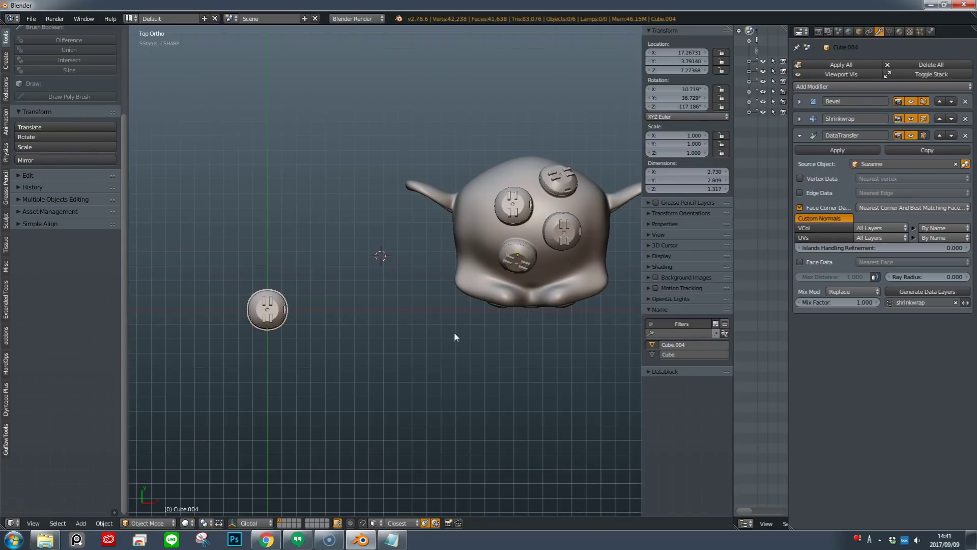
{"action": "middle_click_drag", "start_coordinate": [336, 308], "coordinate": [492, 263], "text": "shift"}
{"action": "scroll", "coordinate": [464, 293], "scroll_direction": "up", "scroll_amount": 3}
{"action": "scroll", "coordinate": [458, 279], "scroll_direction": "down", "scroll_amount": 4}
{"action": "scroll", "coordinate": [468, 349], "scroll_direction": "up", "scroll_amount": 7}
{"action": "key", "text": "shift+a"}
{"action": "mouse_move", "coordinate": [502, 281]}
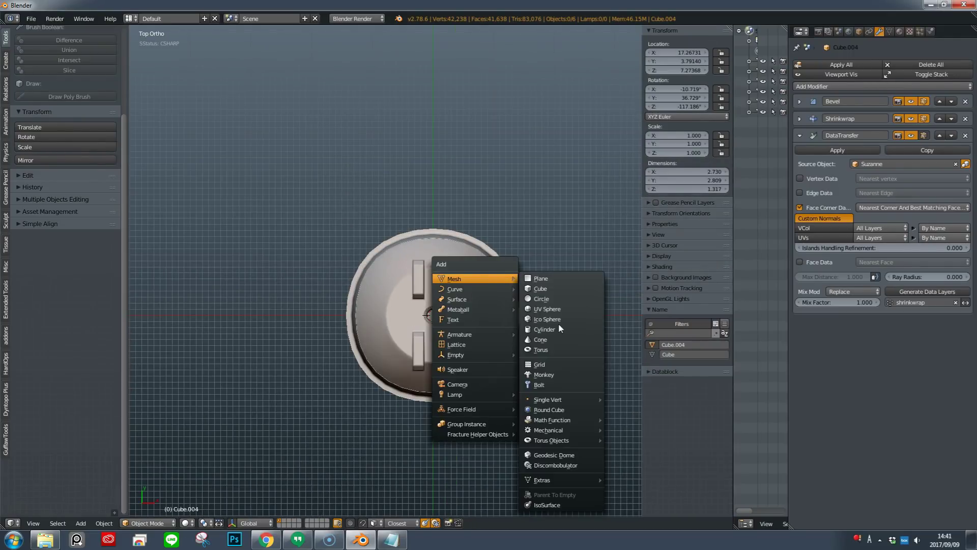
{"action": "left_click", "coordinate": [565, 365]}
Scale the grid's mesh in Edit Mode so it extends slightly beyond the original dome's base.
{"action": "key", "text": "Tab"}
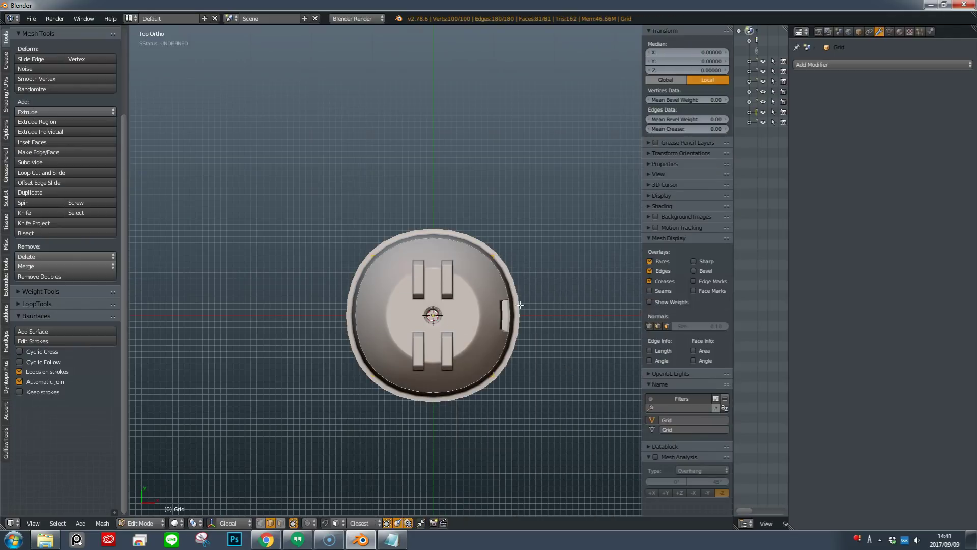
{"action": "key", "text": "s"}
{"action": "left_click", "coordinate": [518, 336]}
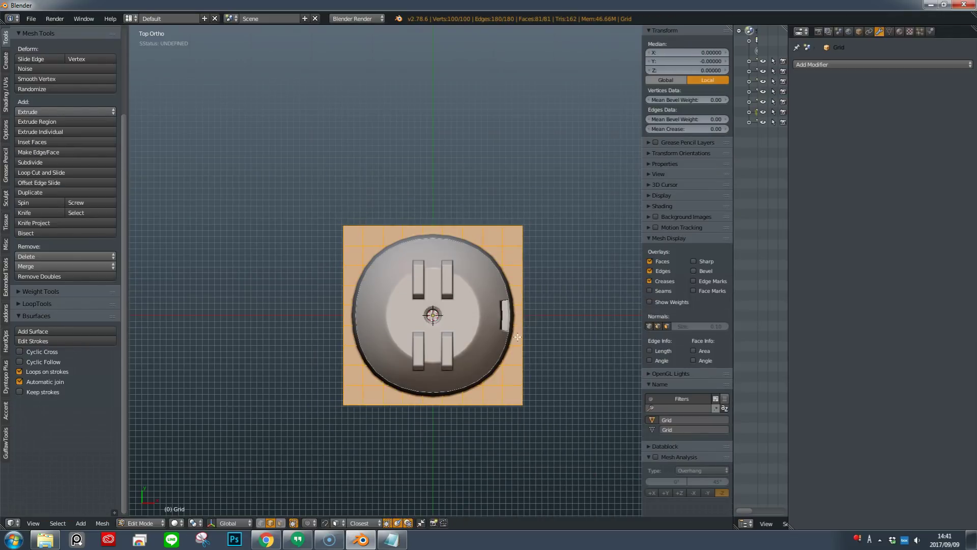
Add a Surface Deform modifier below the Bevel modifier on the original dome.
{"action": "key", "text": "KP_1"}
{"action": "scroll", "coordinate": [508, 297], "scroll_direction": "up", "scroll_amount": 3}
{"action": "key", "text": "z"}
{"action": "middle_click_drag", "start_coordinate": [519, 338], "coordinate": [503, 351]}
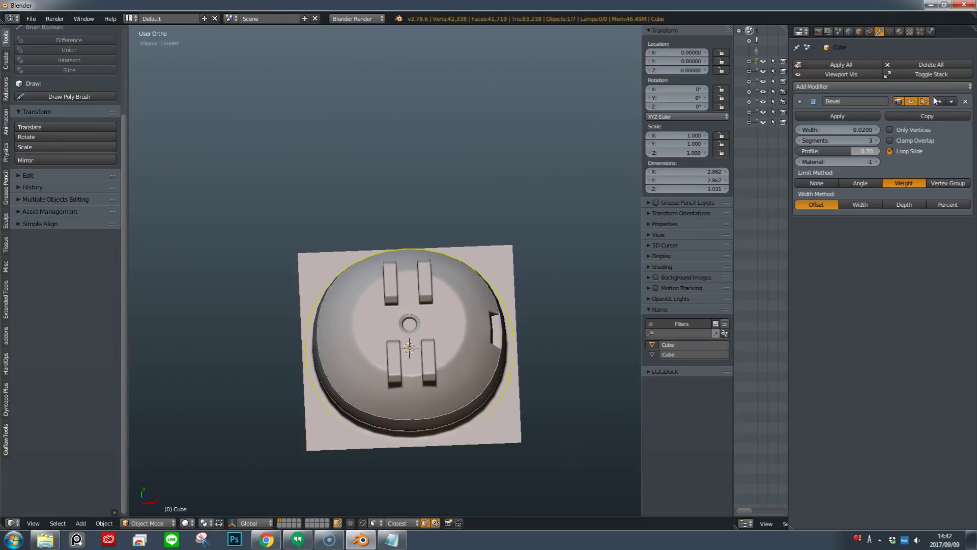
{"action": "left_click", "coordinate": [881, 87]}
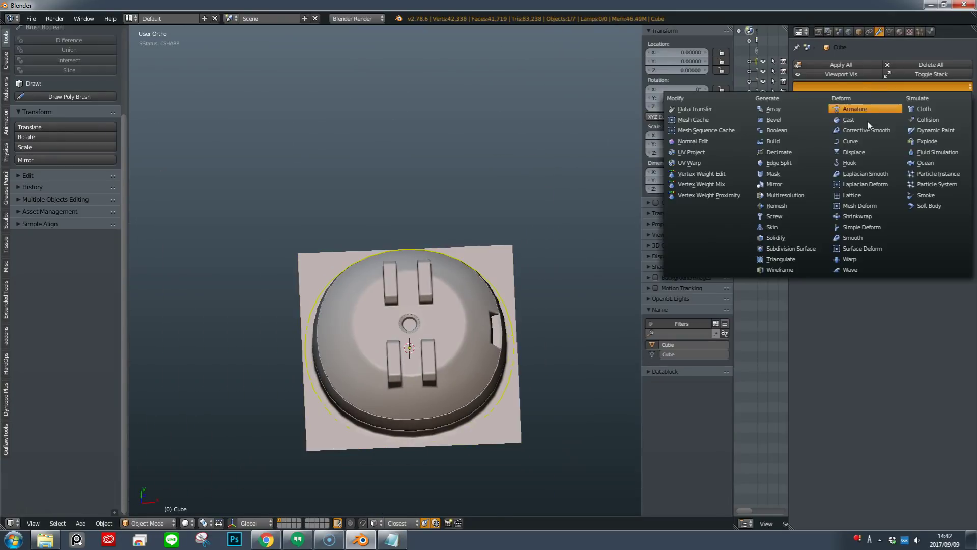
{"action": "left_click", "coordinate": [879, 249]}
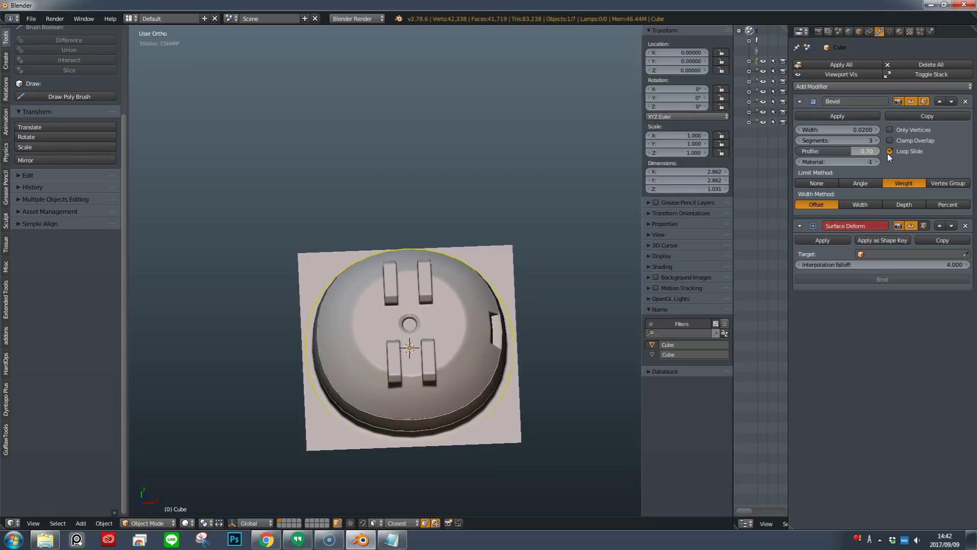
Target the Surface Deform modifier at the grid and bind the dome to it.
{"action": "left_click", "coordinate": [966, 254]}
{"action": "left_click", "coordinate": [507, 251]}
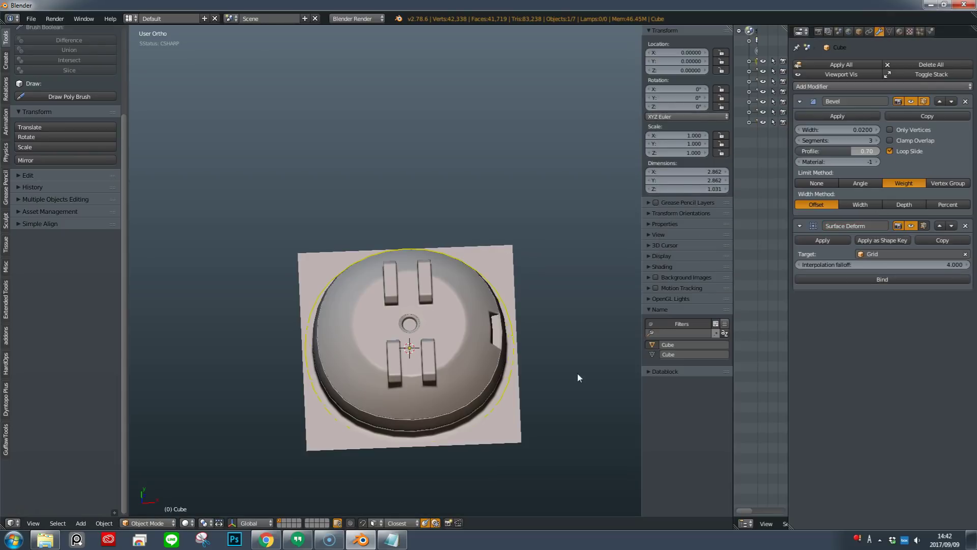
{"action": "left_click", "coordinate": [850, 279]}
Parent the original dome to the grid beneath it.
{"action": "right_click", "coordinate": [503, 264]}
{"action": "scroll", "coordinate": [497, 296], "scroll_direction": "down", "scroll_amount": 5}
{"action": "middle_click_drag", "start_coordinate": [550, 287], "coordinate": [313, 342], "text": "shift"}
{"action": "scroll", "coordinate": [385, 320], "scroll_direction": "down", "scroll_amount": 3}
{"action": "key", "text": "KP_7"}
{"action": "key", "text": "z"}
{"action": "key", "text": "z"}
{"action": "right_click", "coordinate": [340, 320]}
{"action": "scroll", "coordinate": [335, 307], "scroll_direction": "up", "scroll_amount": 6}
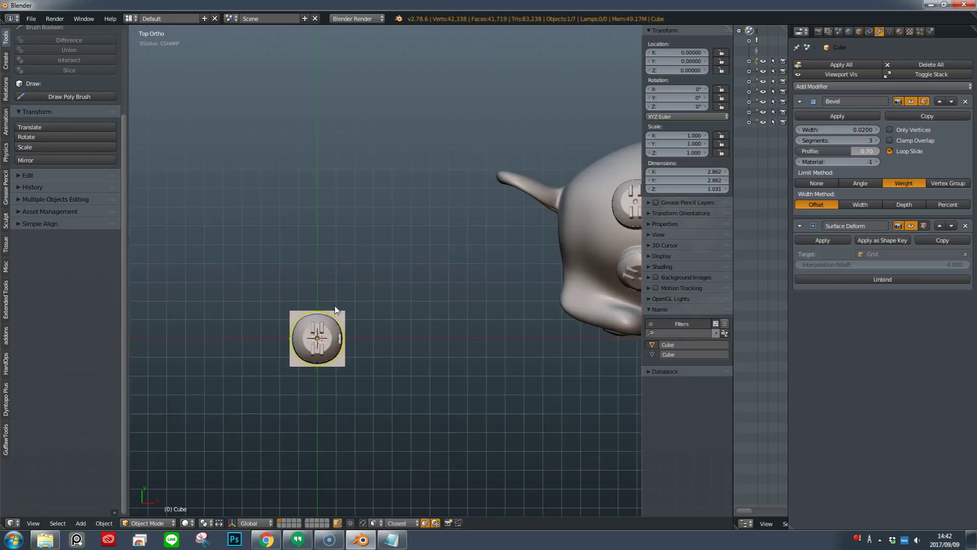
{"action": "right_click", "coordinate": [366, 326], "text": "shift"}
{"action": "key", "text": "shift+ctrl+b"}
{"action": "left_click", "coordinate": [371, 351]}
Move the grid with its parented dome onto a free area at the back of the monkey head.
{"action": "scroll", "coordinate": [346, 364], "scroll_direction": "down", "scroll_amount": 3}
{"action": "middle_click_drag", "start_coordinate": [370, 222], "coordinate": [568, 351]}
{"action": "right_click", "coordinate": [556, 337]}
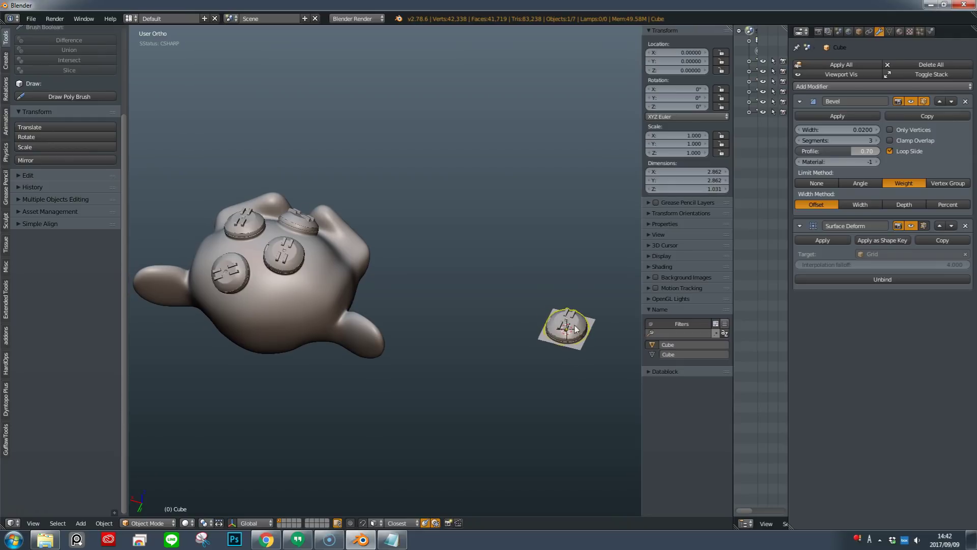
{"action": "right_click", "coordinate": [579, 351]}
{"action": "mouse_move", "coordinate": [589, 355]}
{"action": "middle_mouse_down"}
{"action": "mouse_move", "coordinate": [597, 362]}
{"action": "mouse_move", "coordinate": [584, 362]}
{"action": "mouse_move", "coordinate": [597, 346]}
{"action": "middle_mouse_up"}
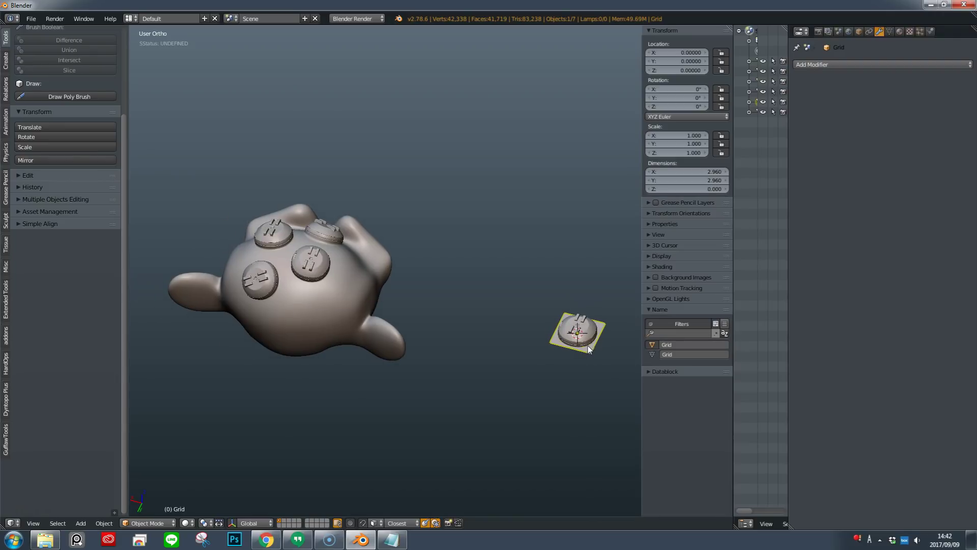
{"action": "key", "text": "g"}
{"action": "left_click", "coordinate": [312, 334]}
{"action": "middle_click_drag", "start_coordinate": [311, 334], "coordinate": [308, 345]}
{"action": "middle_click_drag", "start_coordinate": [308, 345], "coordinate": [349, 307], "text": "ctrl"}
Add a Shrinkwrap modifier to the grid and target it at the monkey head.
{"action": "right_click", "coordinate": [374, 331]}
{"action": "right_click", "coordinate": [371, 330]}
{"action": "right_click", "coordinate": [368, 320]}
{"action": "right_click", "coordinate": [368, 320]}
{"action": "left_click", "coordinate": [888, 64]}
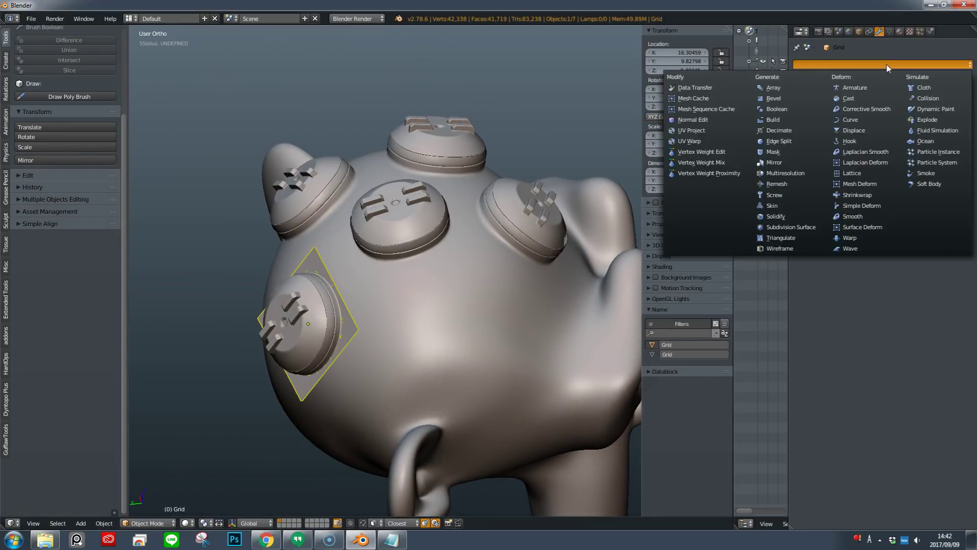
{"action": "left_click", "coordinate": [862, 195]}
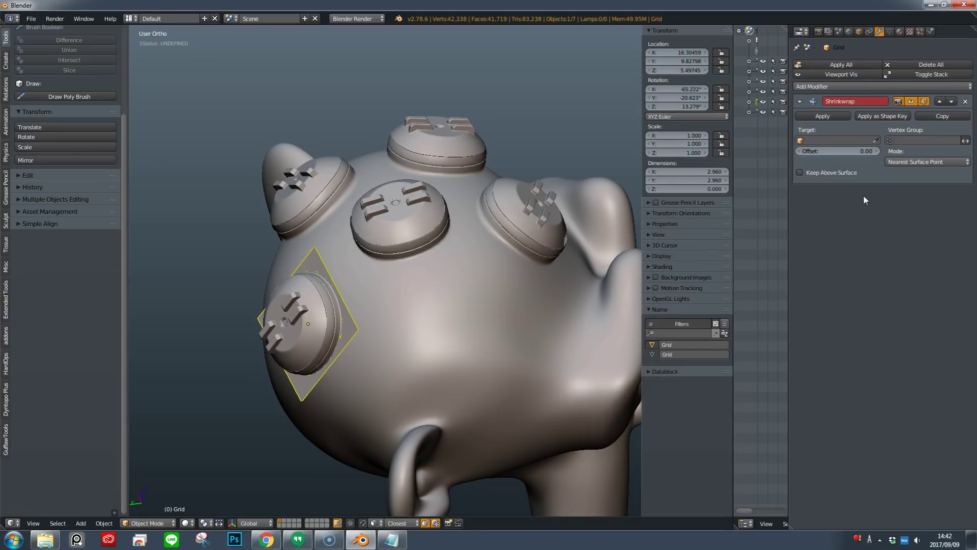
{"action": "left_click", "coordinate": [875, 140]}
{"action": "left_click", "coordinate": [483, 325]}
Add a Data Transfer modifier to the grid's dome and enable Face Corner Data with Custom Normals.
{"action": "middle_click_drag", "start_coordinate": [444, 355], "coordinate": [605, 275]}
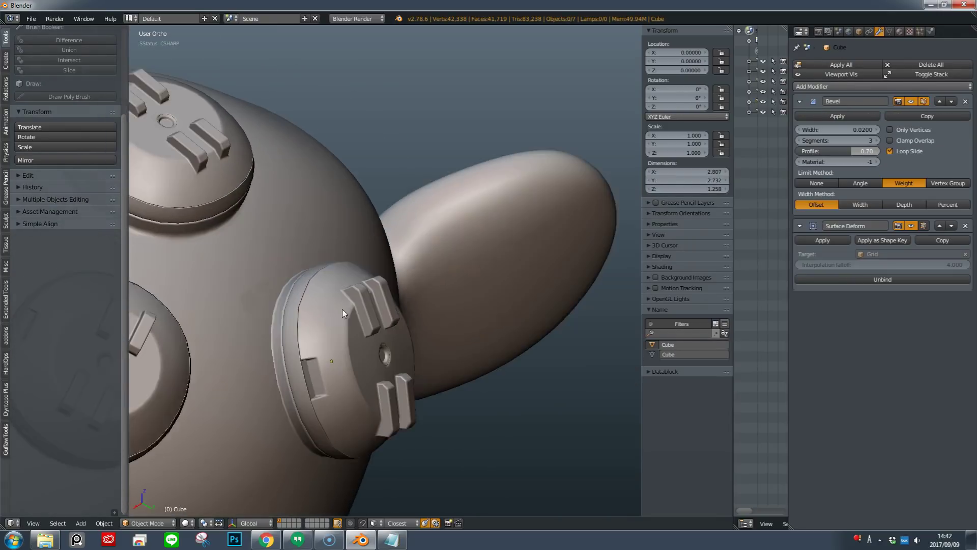
{"action": "right_click", "coordinate": [346, 324]}
{"action": "middle_click_drag", "start_coordinate": [347, 325], "coordinate": [354, 324]}
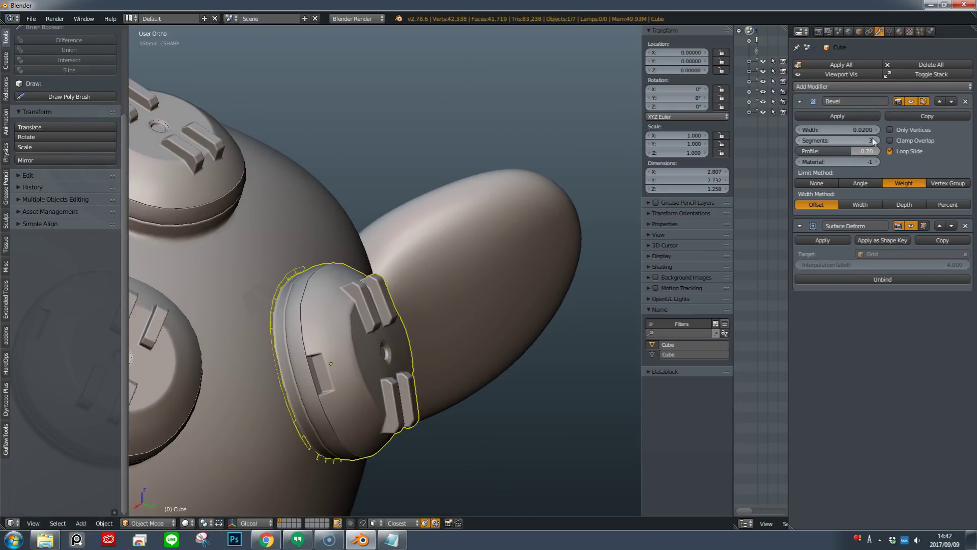
{"action": "left_click", "coordinate": [865, 88]}
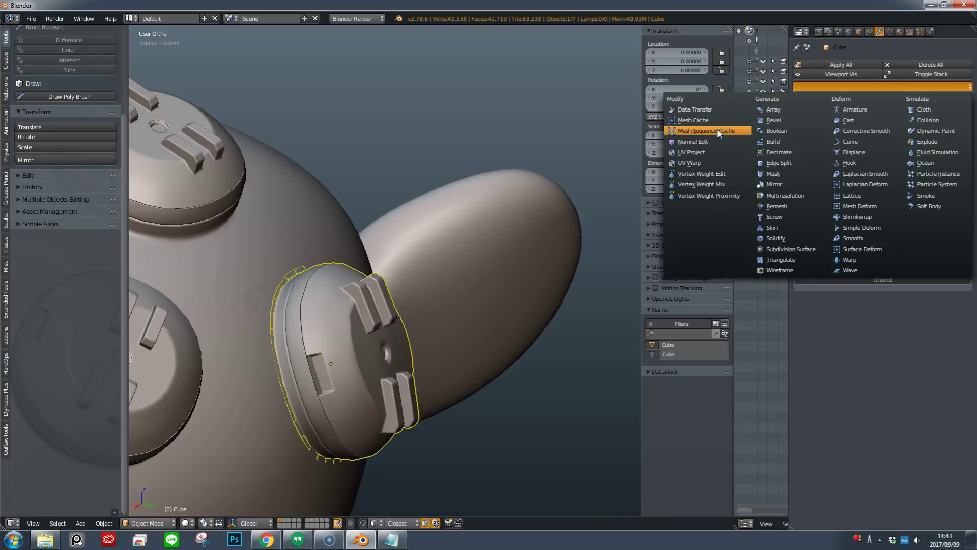
{"action": "left_click", "coordinate": [712, 110]}
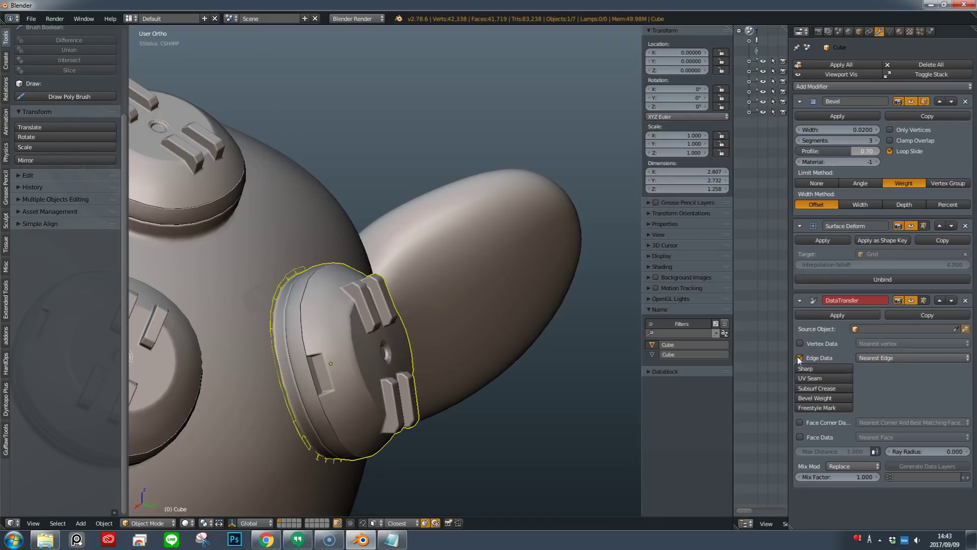
{"action": "left_click", "coordinate": [800, 372]}
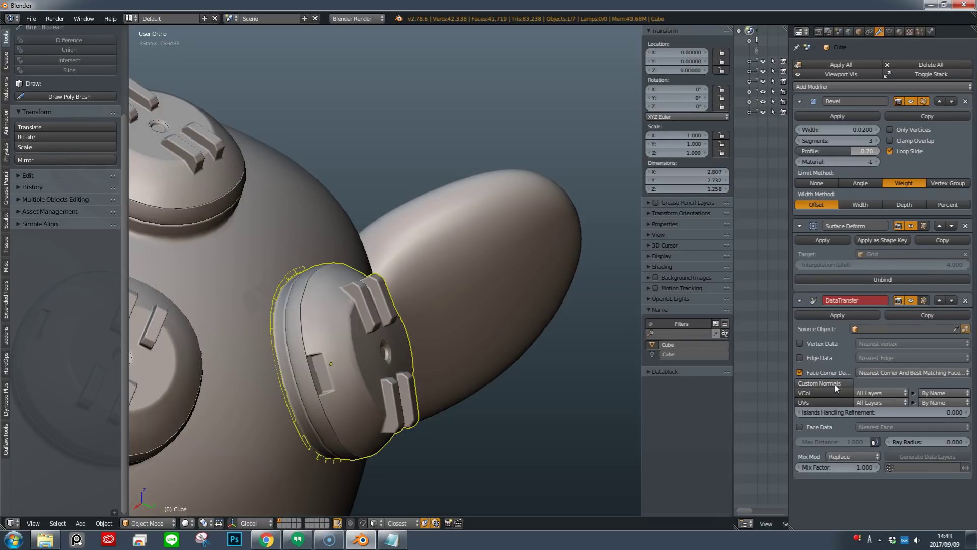
{"action": "left_click", "coordinate": [835, 384]}
Limit the Data Transfer to the shrinkwrap vertex group and set Suzanne as its source object.
{"action": "left_click", "coordinate": [908, 467]}
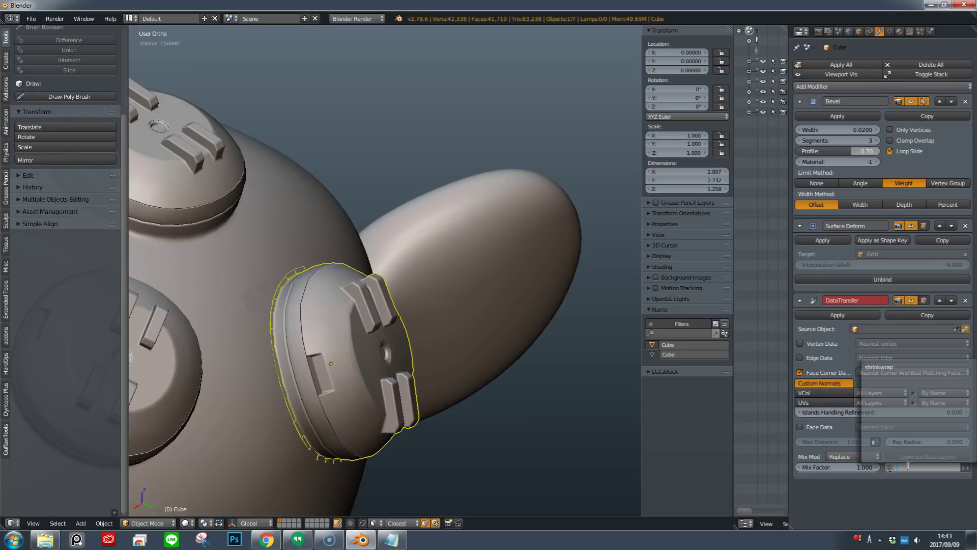
{"action": "left_click", "coordinate": [885, 368]}
{"action": "left_click", "coordinate": [956, 329]}
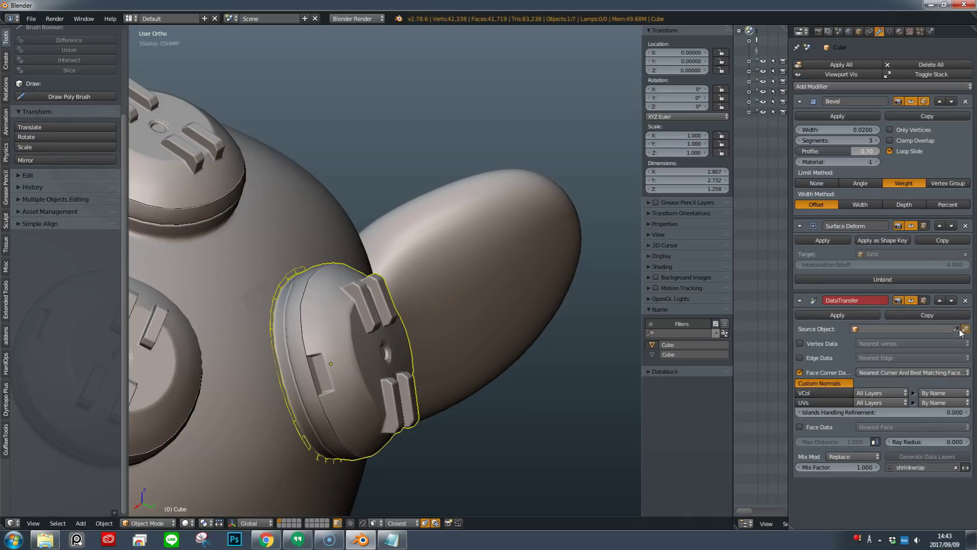
{"action": "left_click", "coordinate": [316, 186]}
{"action": "key", "text": "a"}
{"action": "scroll", "coordinate": [301, 223], "scroll_direction": "up", "scroll_amount": 1}
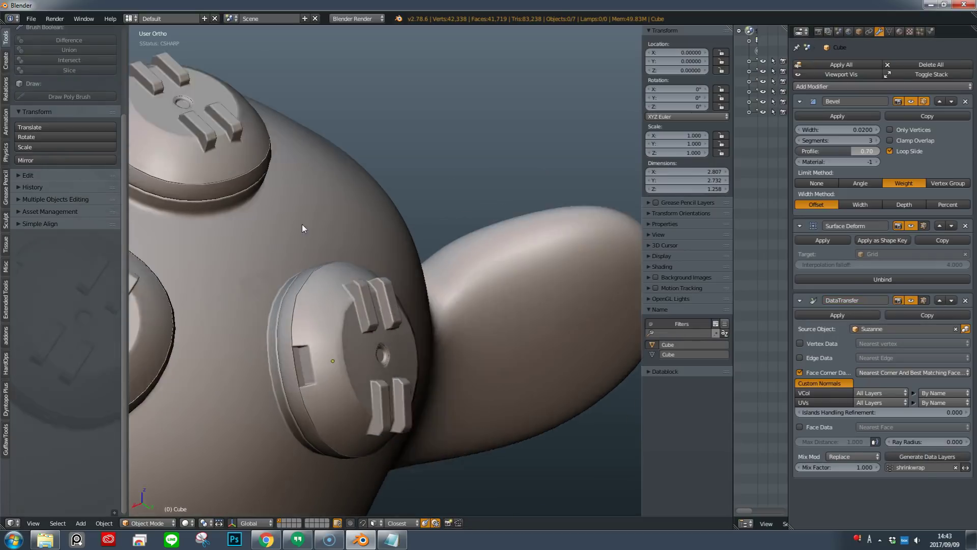
Set the grid's maximum draw type to Wire so it does not cover the head's surface.
{"action": "middle_click_drag", "start_coordinate": [302, 224], "coordinate": [249, 281]}
{"action": "right_click", "coordinate": [249, 281]}
{"action": "left_click", "coordinate": [858, 31]}
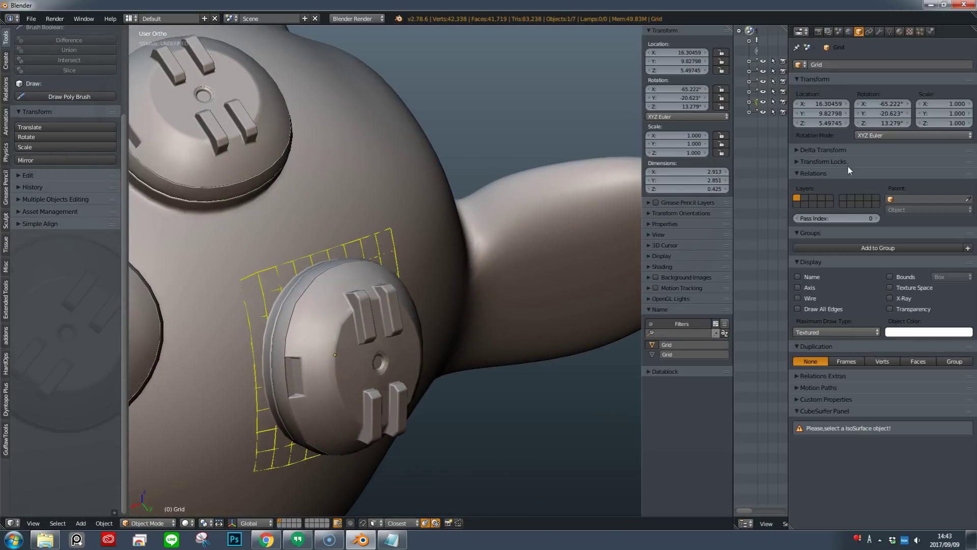
{"action": "left_click", "coordinate": [827, 331]}
{"action": "left_click", "coordinate": [824, 310]}
{"action": "key", "text": "a"}
{"action": "mouse_move", "coordinate": [371, 292]}
{"action": "middle_mouse_down"}
{"action": "mouse_move", "coordinate": [407, 261]}
{"action": "mouse_move", "coordinate": [280, 257]}
{"action": "middle_mouse_up"}
{"action": "scroll", "coordinate": [280, 257], "scroll_direction": "up", "scroll_amount": 2}
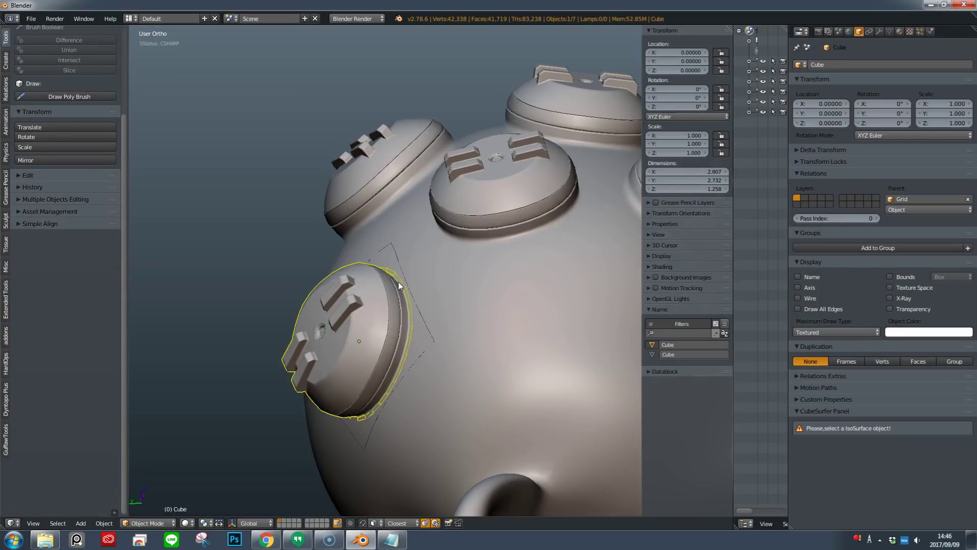
Try to duplicate the dome without its grid to another spot on the head, and delete the copy.
{"action": "key", "text": "a"}
{"action": "middle_click_drag", "start_coordinate": [357, 311], "coordinate": [376, 344]}
{"action": "mouse_move", "coordinate": [484, 351]}
{"action": "middle_mouse_down"}
{"action": "mouse_move", "coordinate": [405, 288]}
{"action": "mouse_move", "coordinate": [419, 330]}
{"action": "mouse_move", "coordinate": [349, 316]}
{"action": "mouse_move", "coordinate": [345, 330]}
{"action": "middle_mouse_up"}
{"action": "right_click", "coordinate": [348, 317]}
{"action": "key", "text": "shift+d"}
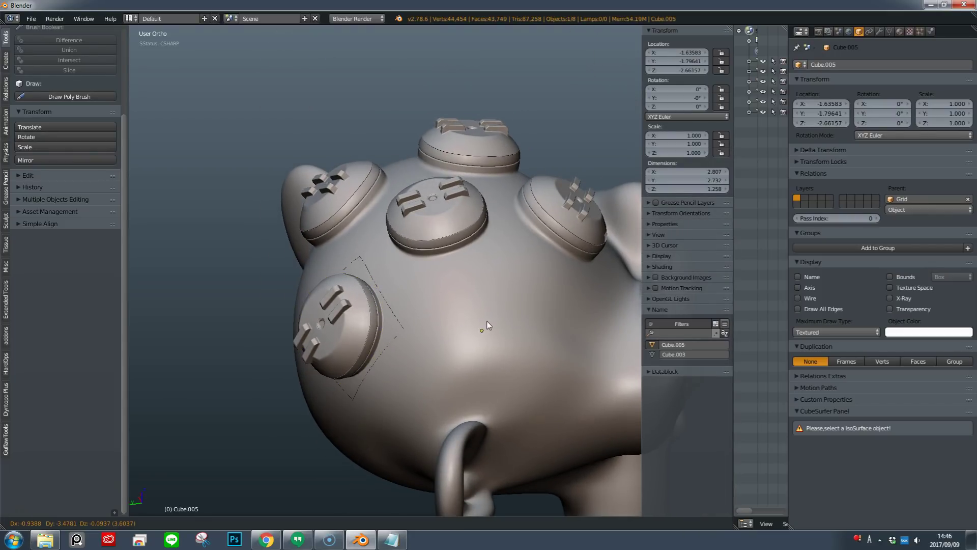
{"action": "left_click", "coordinate": [480, 307]}
{"action": "middle_click_drag", "start_coordinate": [479, 306], "coordinate": [421, 297]}
{"action": "right_click", "coordinate": [435, 257]}
{"action": "middle_click_drag", "start_coordinate": [444, 252], "coordinate": [413, 264]}
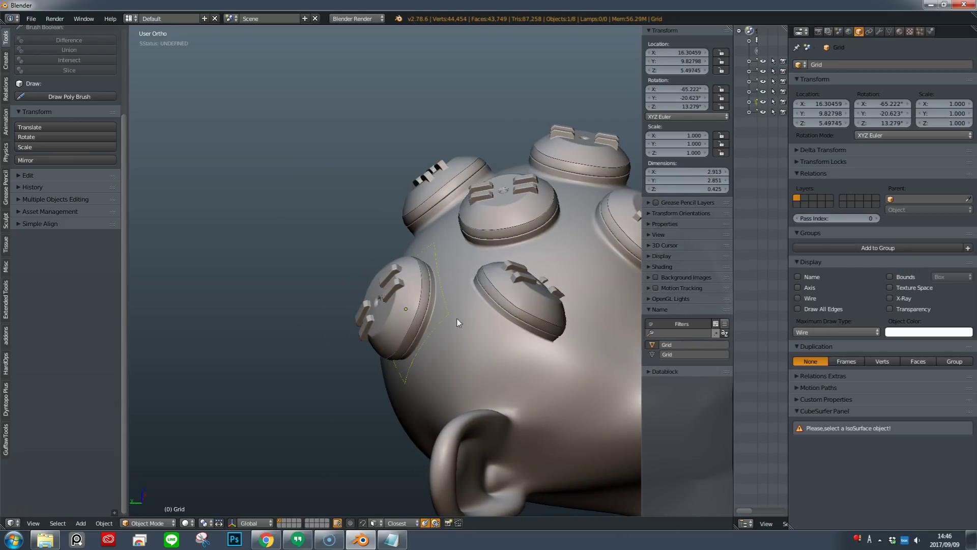
{"action": "middle_click_drag", "start_coordinate": [462, 306], "coordinate": [471, 306]}
{"action": "right_click", "coordinate": [485, 308]}
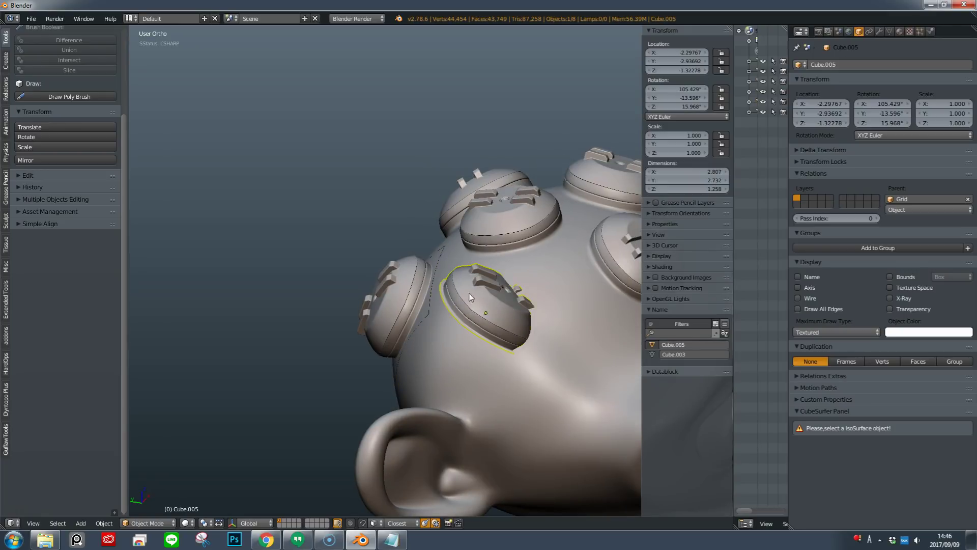
{"action": "key", "text": "Delete"}
Duplicate the wireframe grid together with its dome and place the copy beside the original on the head.
{"action": "right_click", "coordinate": [438, 252]}
{"action": "right_click", "coordinate": [406, 265], "text": "shift"}
{"action": "middle_click_drag", "start_coordinate": [406, 264], "coordinate": [364, 296]}
{"action": "key", "text": "shift+d"}
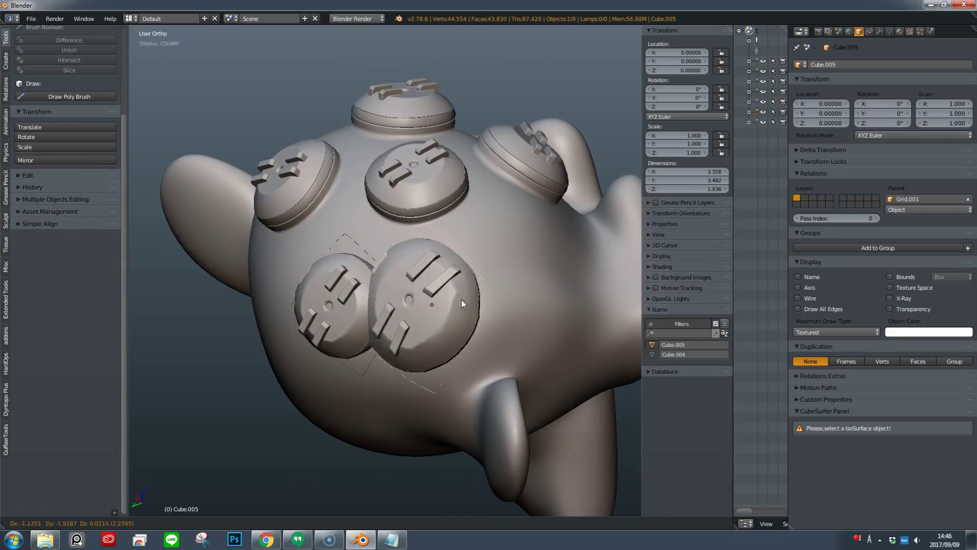
{"action": "left_click", "coordinate": [497, 287]}
Move the duplicated grid farther from the first one, across the curved back of the head.
{"action": "right_click", "coordinate": [471, 217]}
{"action": "right_click", "coordinate": [469, 216]}
{"action": "key", "text": "g"}
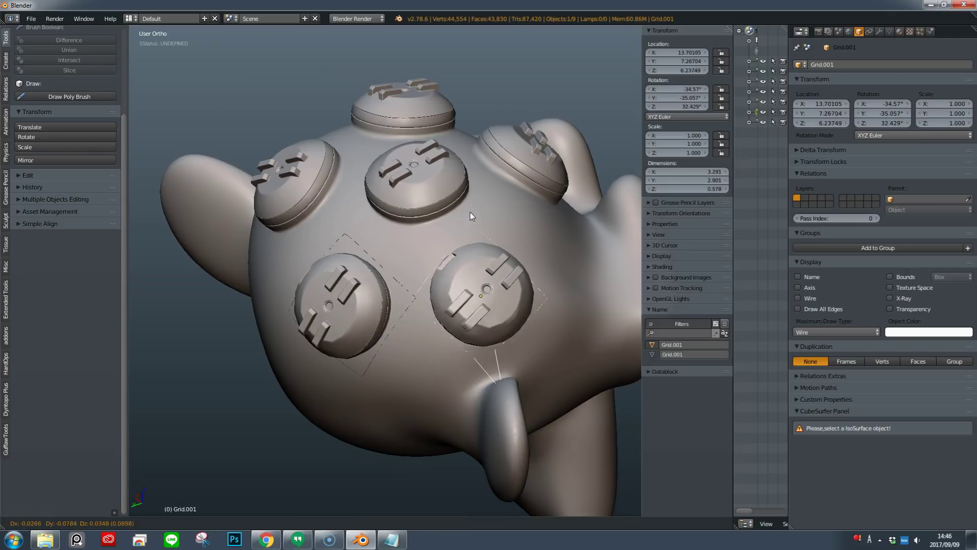
{"action": "left_click", "coordinate": [494, 204]}
{"action": "middle_click_drag", "start_coordinate": [493, 204], "coordinate": [527, 175]}
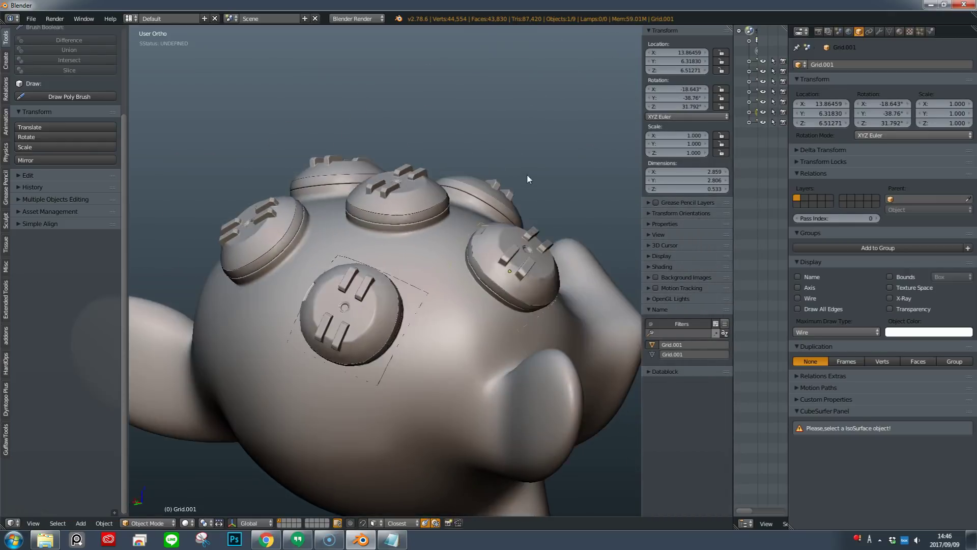
Inspect up close and from several angles how the duplicated dome follows and blends into the head.
{"action": "scroll", "coordinate": [498, 252], "scroll_direction": "up", "scroll_amount": 5}
{"action": "middle_click_drag", "start_coordinate": [497, 248], "coordinate": [502, 246]}
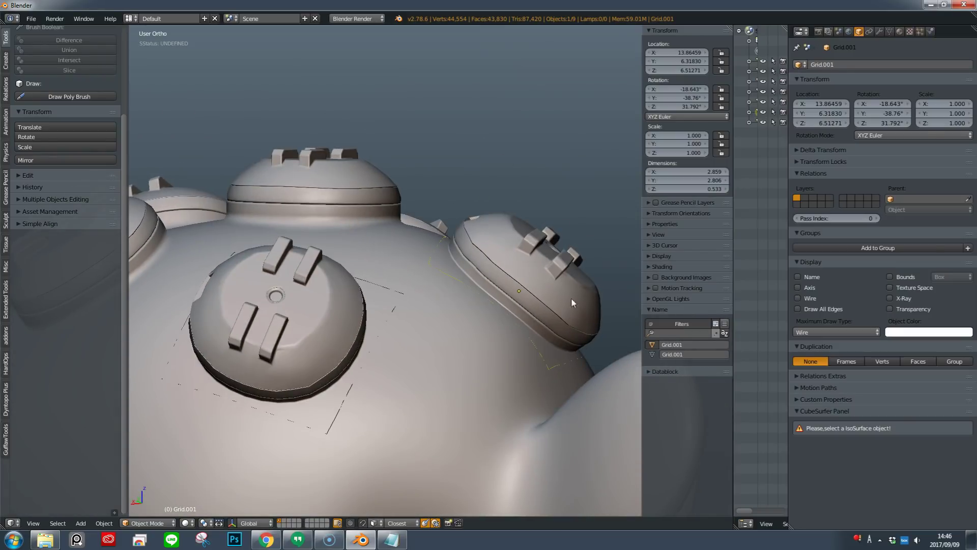
{"action": "middle_click_drag", "start_coordinate": [558, 315], "coordinate": [480, 297]}
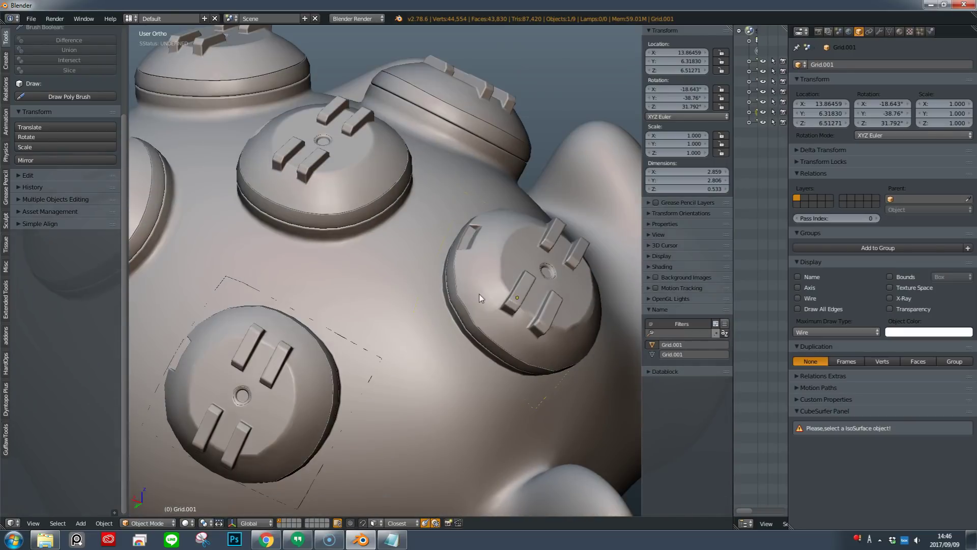
{"action": "scroll", "coordinate": [494, 230], "scroll_direction": "down", "scroll_amount": 4}
{"action": "scroll", "coordinate": [505, 319], "scroll_direction": "up", "scroll_amount": 4}
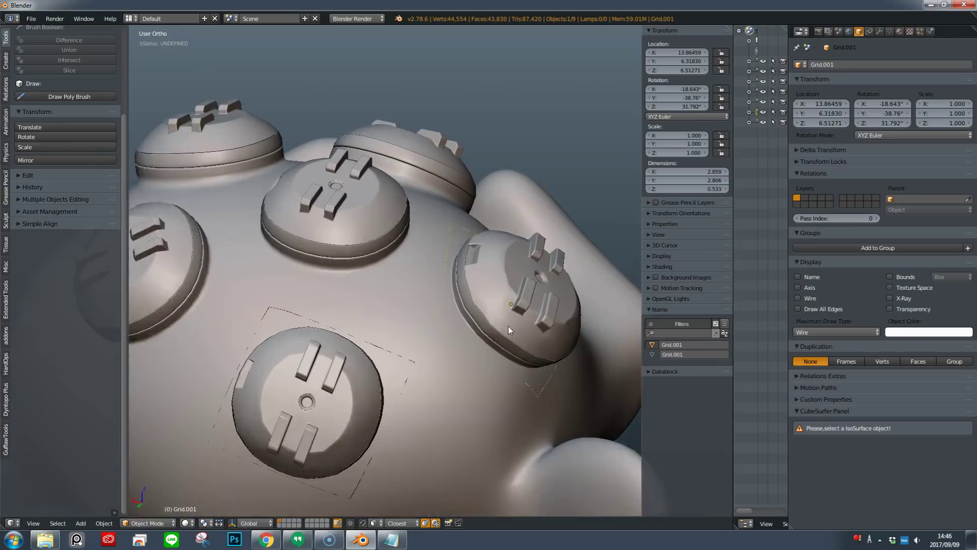
{"action": "middle_click_drag", "start_coordinate": [505, 319], "coordinate": [529, 269]}
{"action": "scroll", "coordinate": [472, 354], "scroll_direction": "down", "scroll_amount": 4}
{"action": "scroll", "coordinate": [489, 369], "scroll_direction": "up", "scroll_amount": 4}
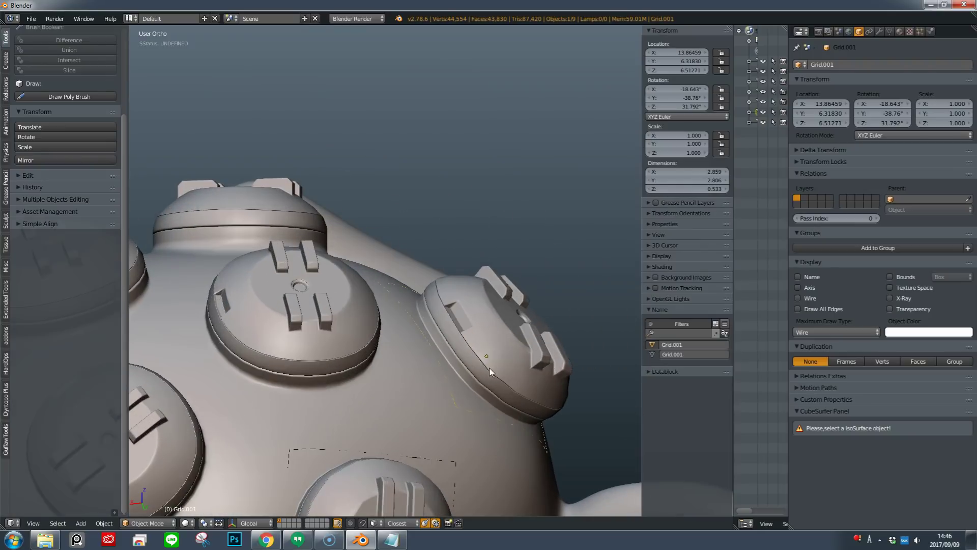
{"action": "middle_click_drag", "start_coordinate": [513, 340], "coordinate": [543, 352]}
{"action": "right_click", "coordinate": [544, 356]}
{"action": "key", "text": "a"}
{"action": "scroll", "coordinate": [519, 357], "scroll_direction": "down", "scroll_amount": 5}
{"action": "middle_click_drag", "start_coordinate": [520, 359], "coordinate": [526, 382]}
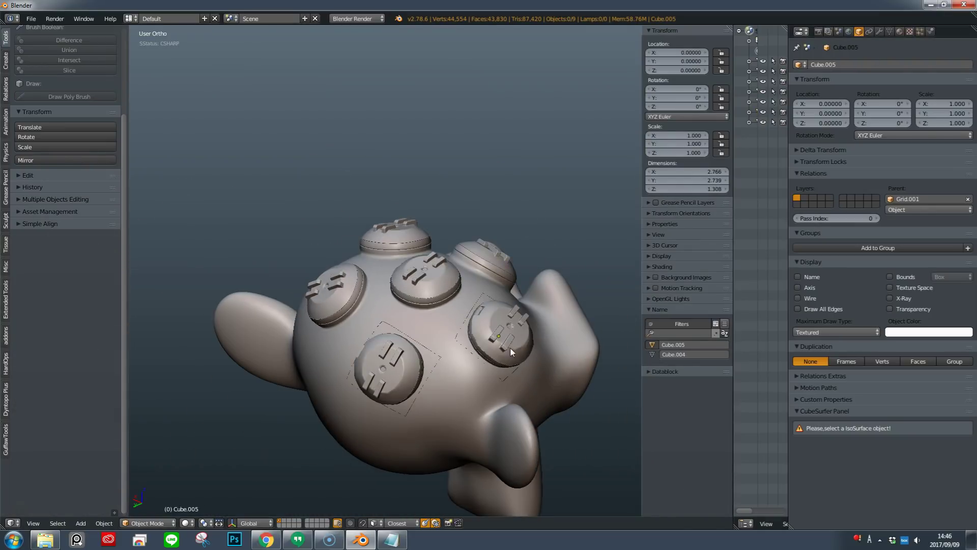
{"action": "scroll", "coordinate": [498, 347], "scroll_direction": "up", "scroll_amount": 4}
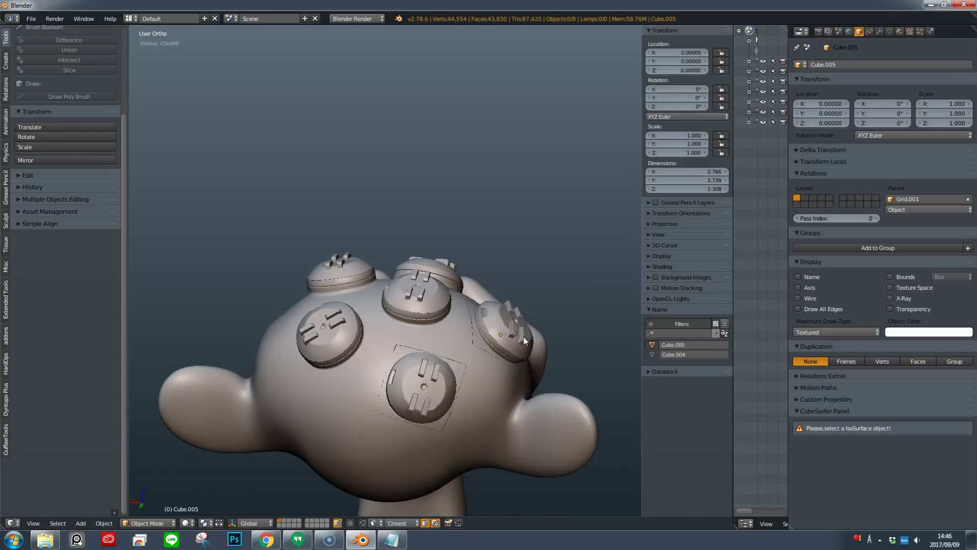
{"action": "middle_click_drag", "start_coordinate": [498, 348], "coordinate": [516, 355]}
Compare the grid-deformed domes with the other domes from all around the monkey head.
{"action": "right_click", "coordinate": [455, 363]}
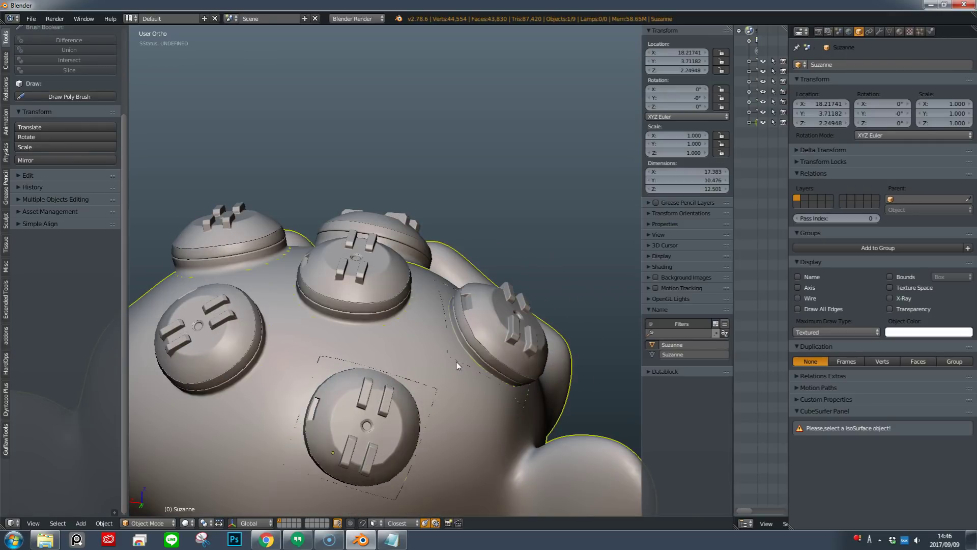
{"action": "right_click", "coordinate": [522, 333]}
{"action": "middle_click_drag", "start_coordinate": [523, 333], "coordinate": [483, 344]}
{"action": "middle_click_drag", "start_coordinate": [486, 306], "coordinate": [405, 322]}
{"action": "scroll", "coordinate": [428, 325], "scroll_direction": "up", "scroll_amount": 2}
{"action": "middle_click_drag", "start_coordinate": [367, 295], "coordinate": [340, 262]}
{"action": "middle_click_drag", "start_coordinate": [474, 291], "coordinate": [560, 306]}
{"action": "middle_click_drag", "start_coordinate": [584, 352], "coordinate": [491, 141]}
{"action": "middle_click_drag", "start_coordinate": [546, 228], "coordinate": [286, 237]}
{"action": "key", "text": "a"}
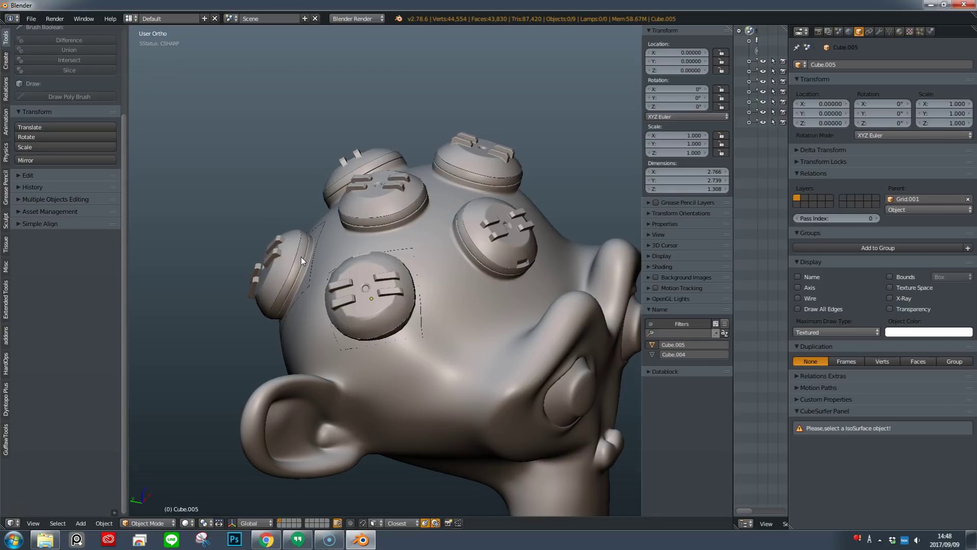
{"action": "middle_click_drag", "start_coordinate": [390, 289], "coordinate": [409, 315]}
{"action": "middle_click_drag", "start_coordinate": [384, 258], "coordinate": [384, 285]}
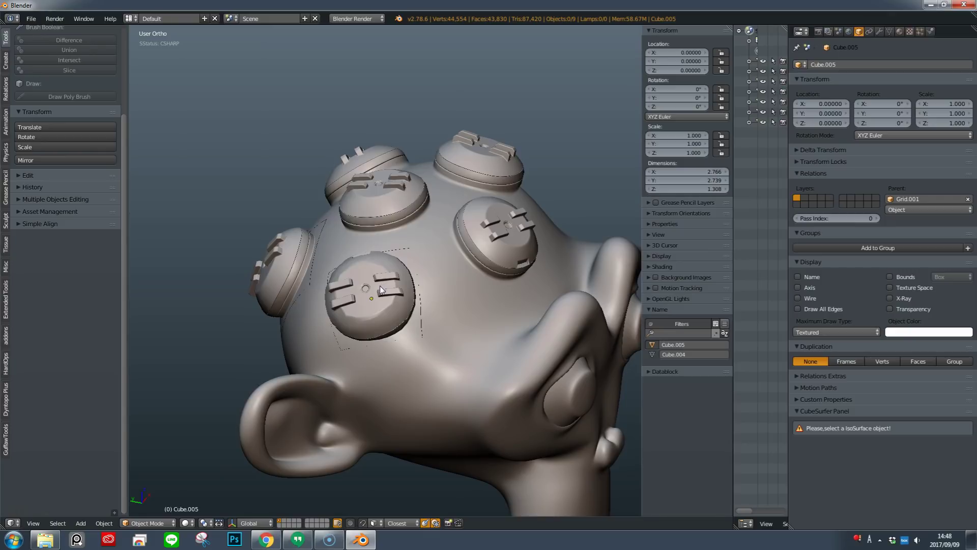
{"action": "right_click", "coordinate": [482, 182]}
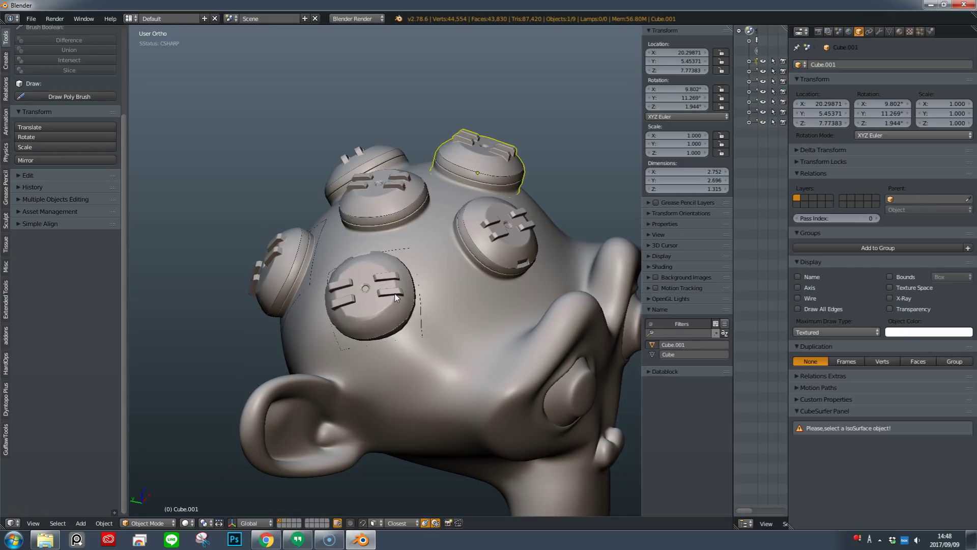
{"action": "middle_click_drag", "start_coordinate": [384, 293], "coordinate": [359, 311]}
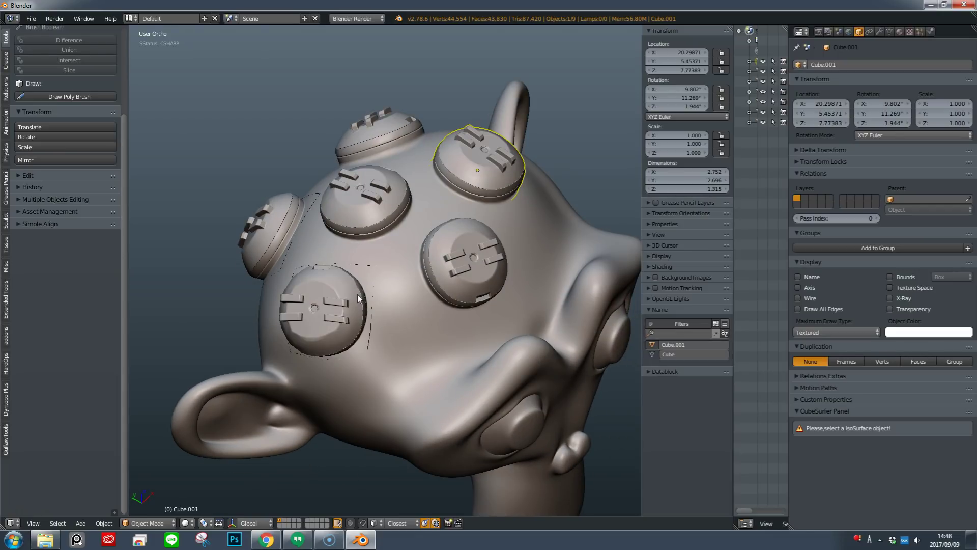
{"action": "middle_click_drag", "start_coordinate": [359, 298], "coordinate": [370, 286]}
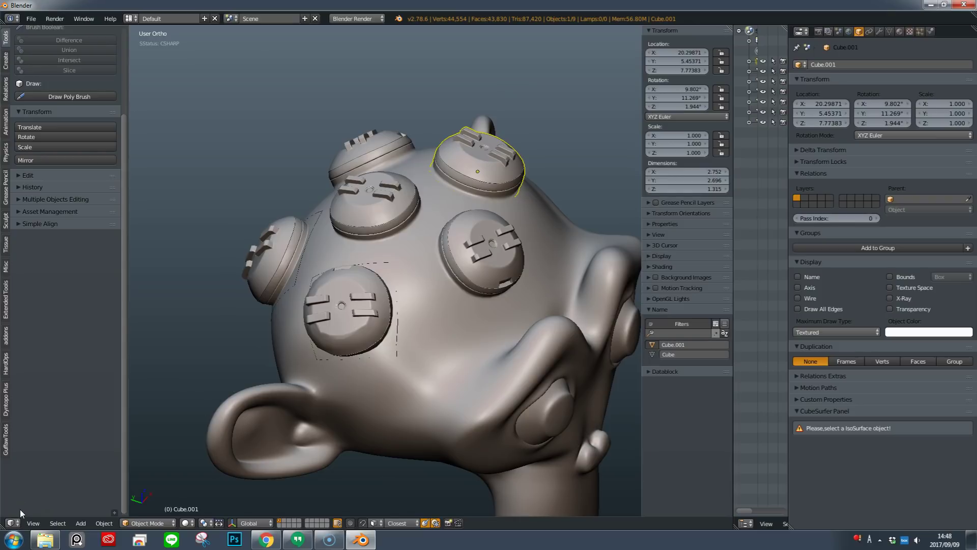